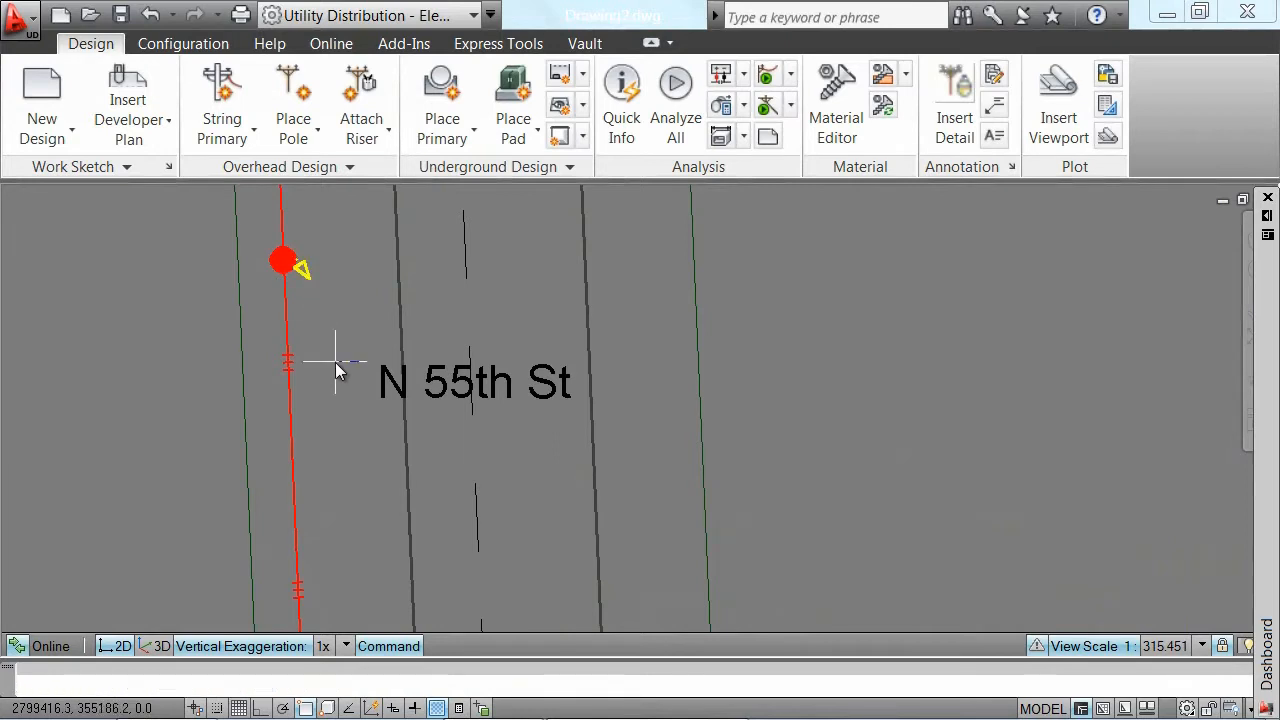
- Place a padmount transformer at the front lot line between lots 6 and 7 on Corte Romero, oriented along the street
mouse_move(563, 537)
middle_mouse_down()
mouse_move(434, 411)
mouse_move(455, 505)
middle_mouse_up()
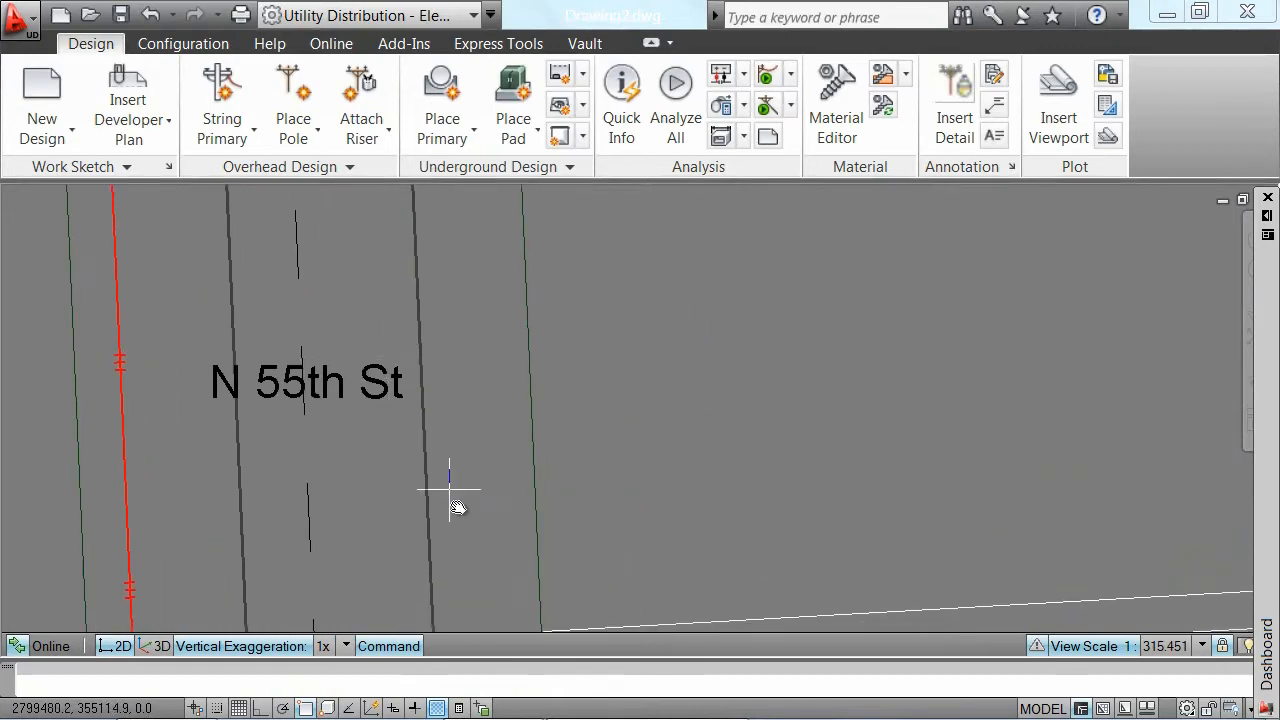
scroll(457, 507, "down", 4)
mouse_move(623, 563)
middle_mouse_down()
mouse_move(330, 280)
mouse_move(292, 298)
mouse_move(128, 266)
middle_mouse_up()
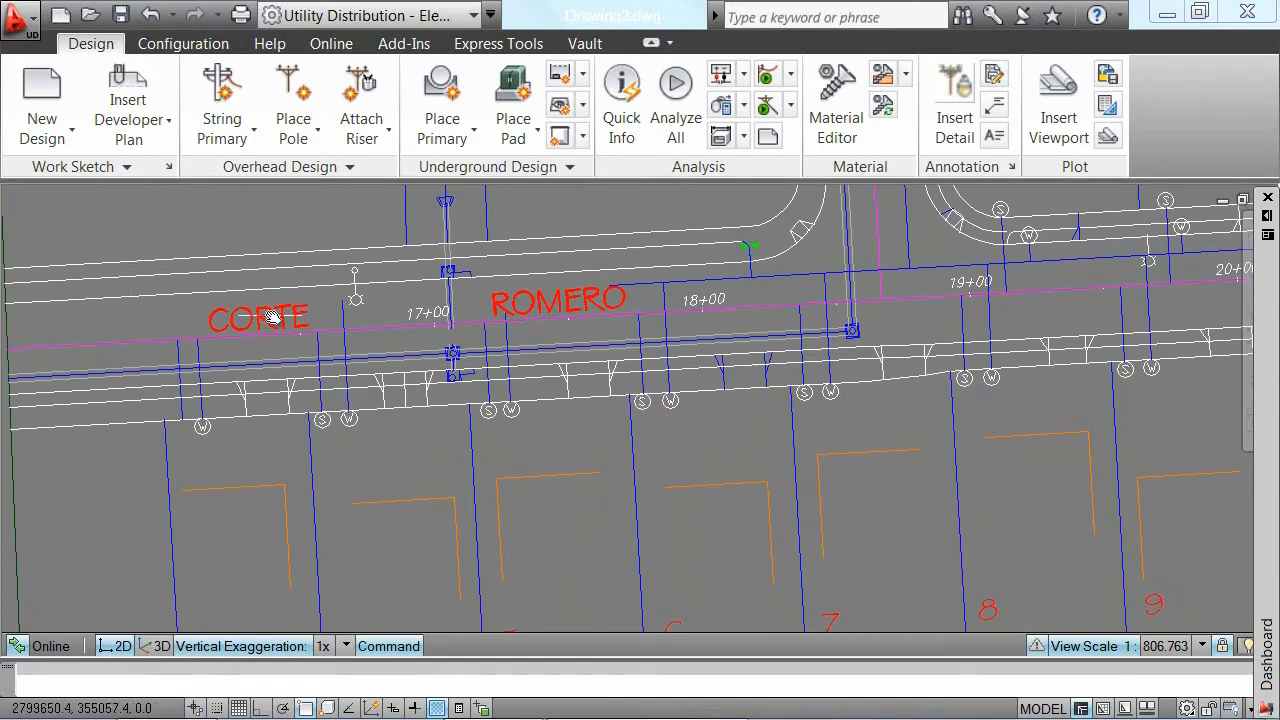
left_click(538, 140)
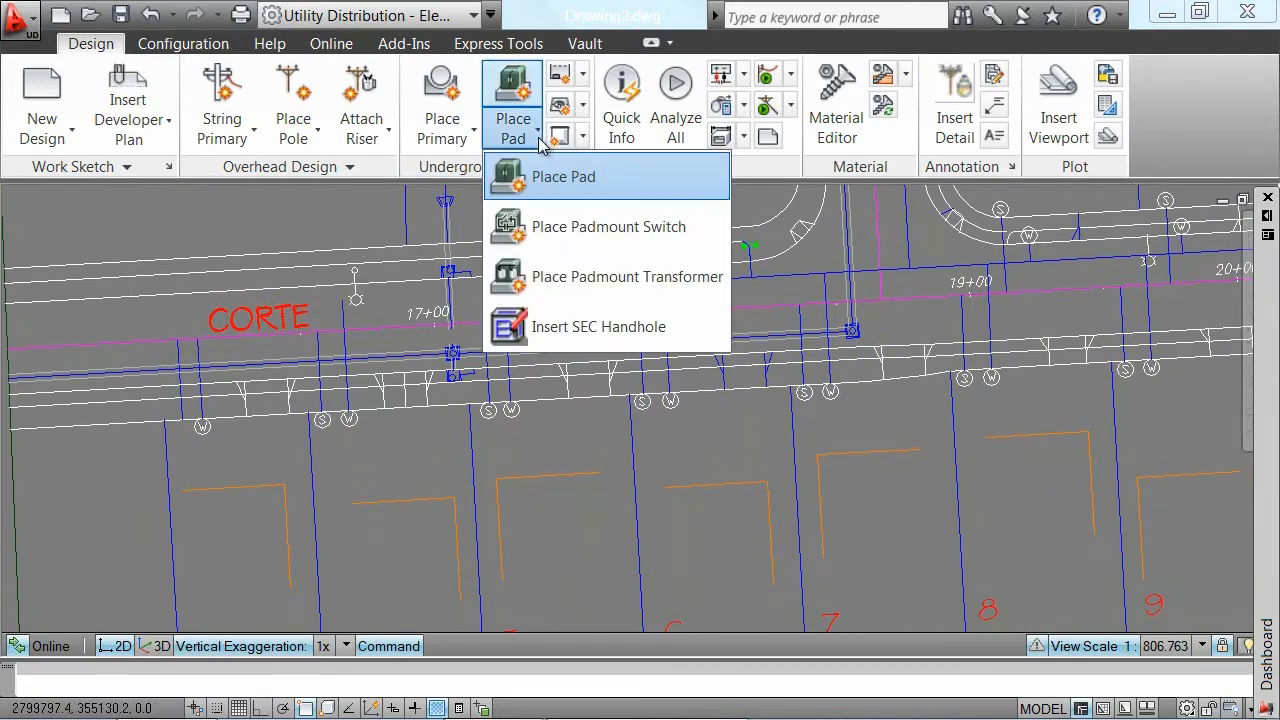
left_click(723, 293)
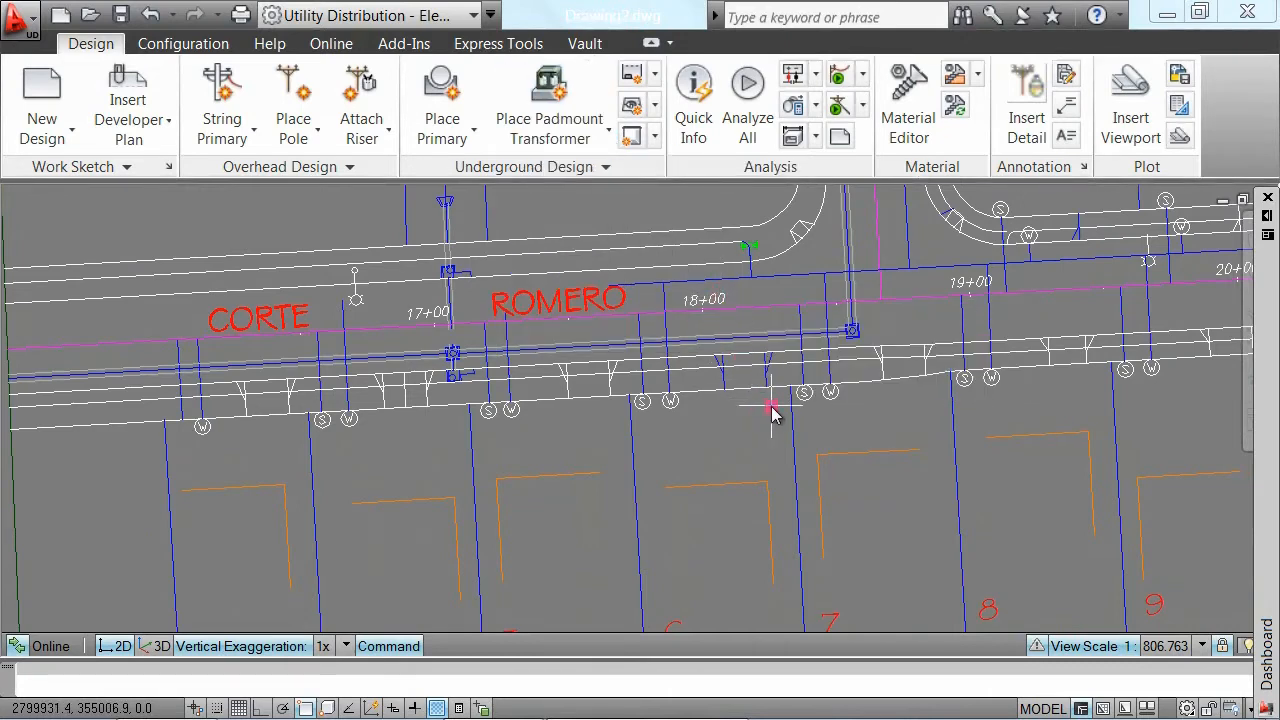
scroll(773, 408, "up", 2)
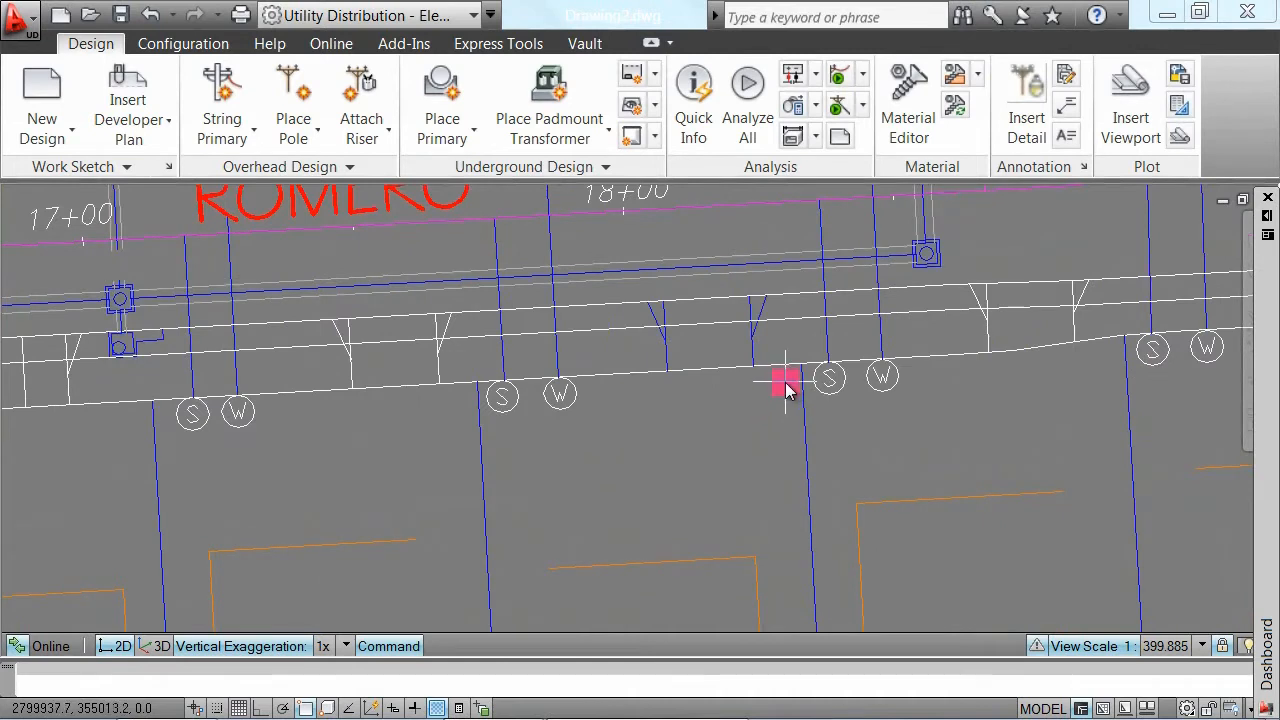
left_click(785, 383)
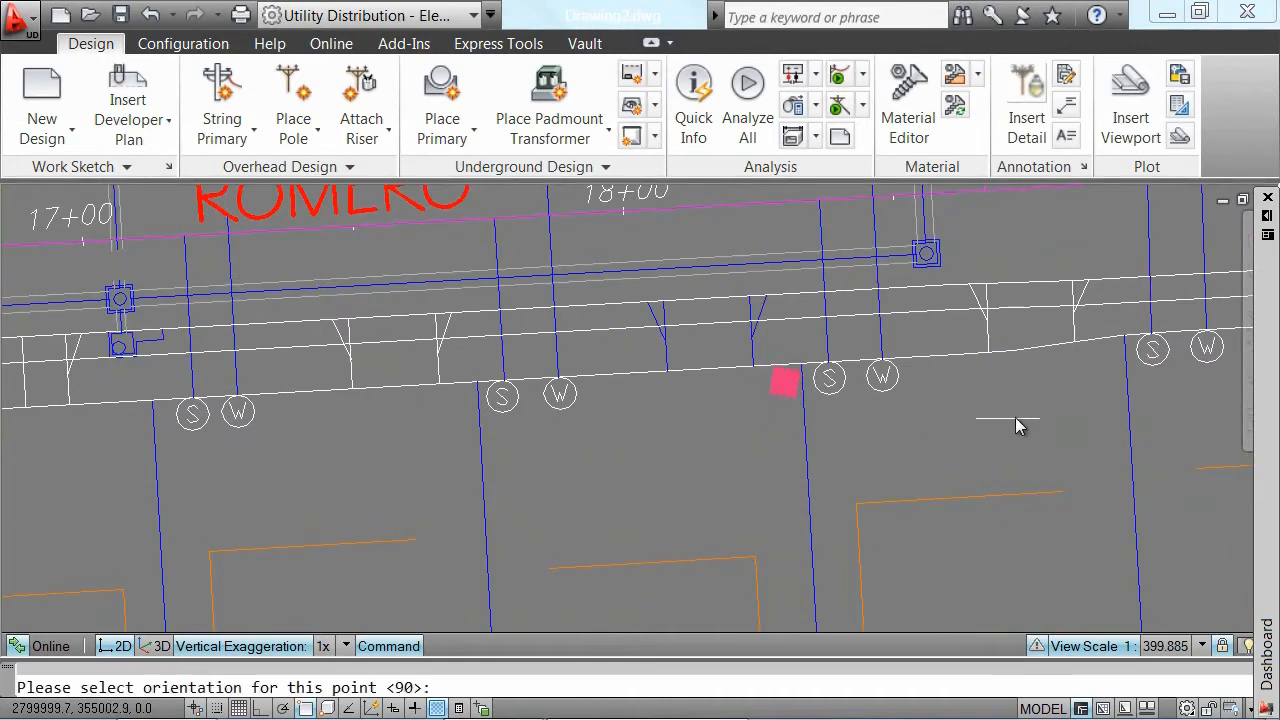
left_click(1039, 372)
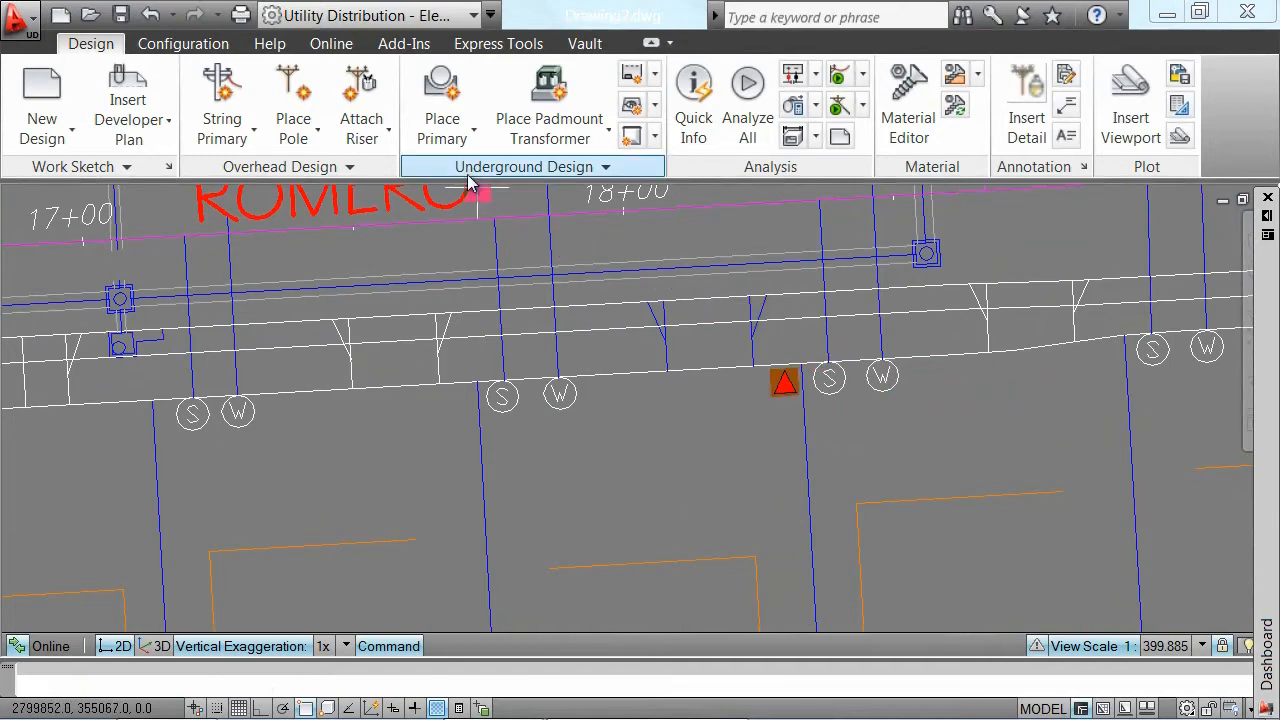
- Place services with conduit from the transformer to the nearest front building corners on lots 6 and 7
left_click(462, 140)
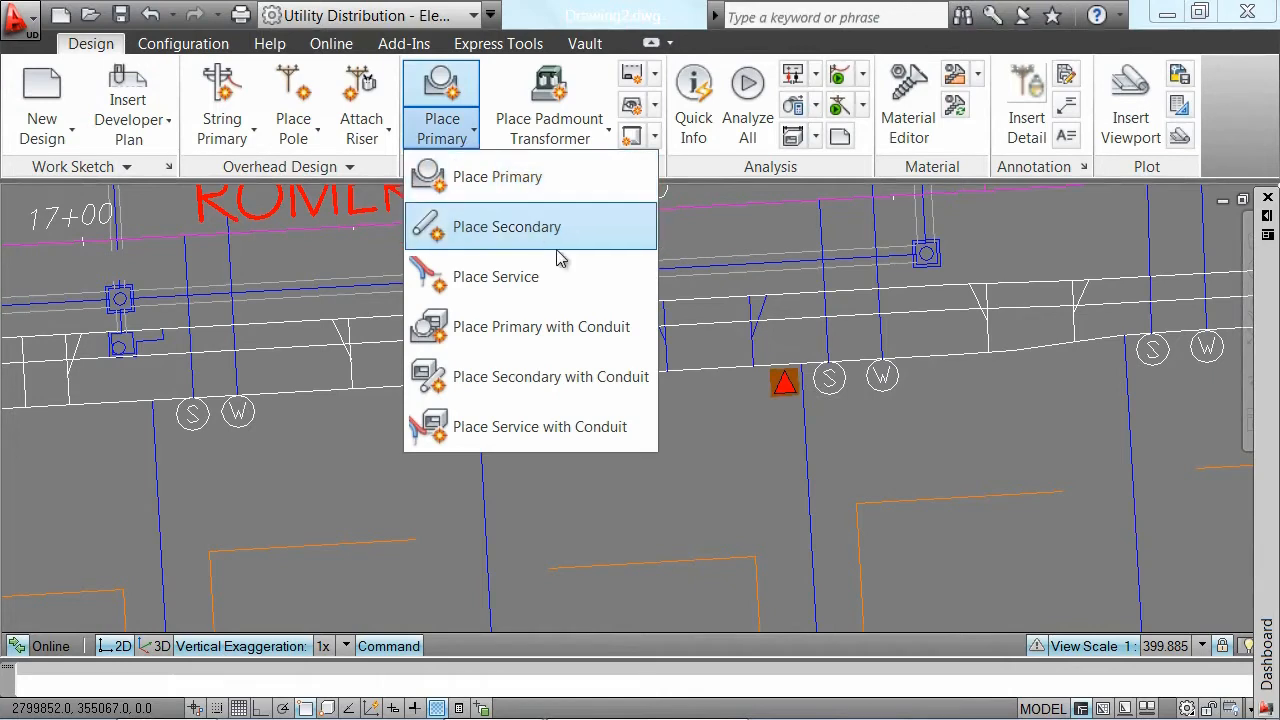
left_click(640, 428)
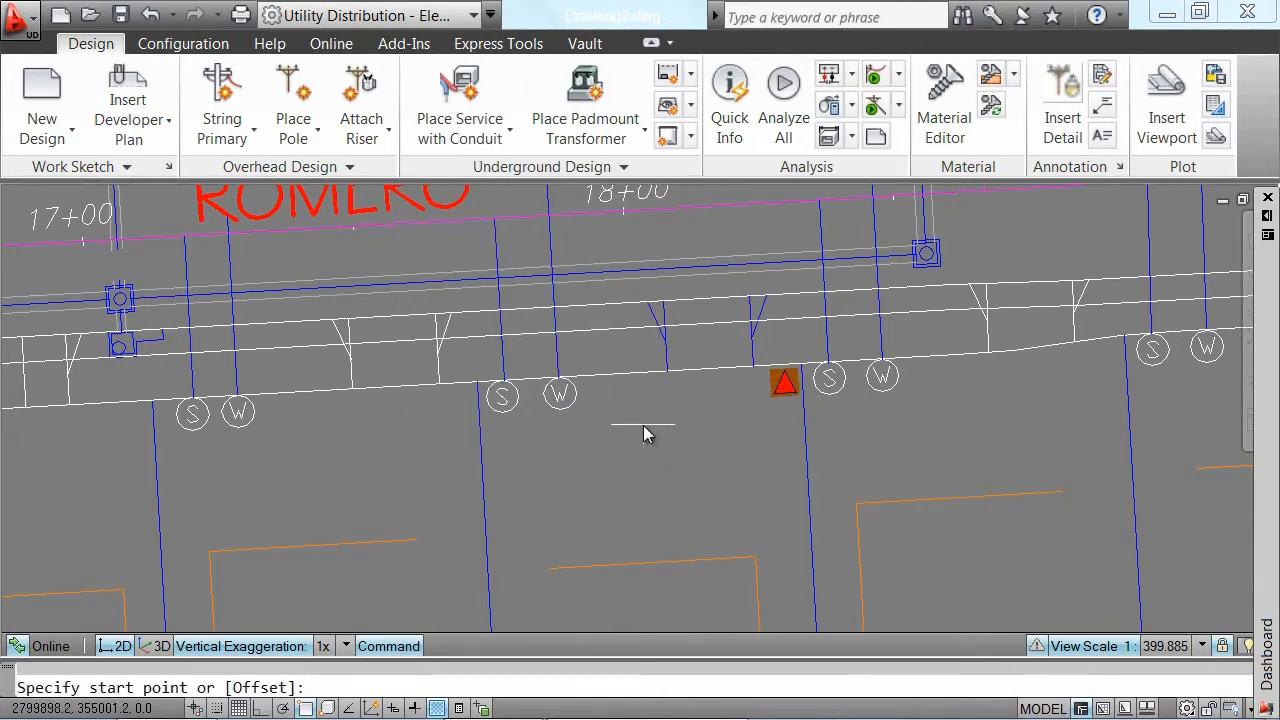
left_click(784, 398)
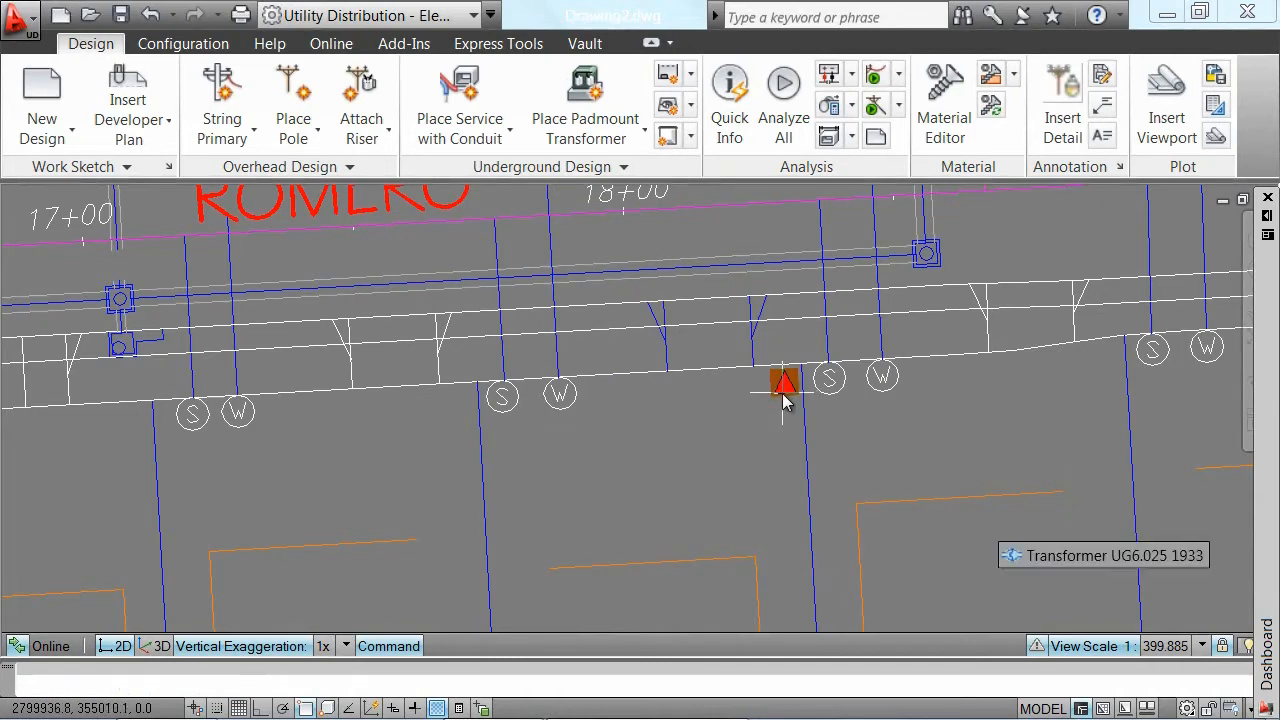
left_click(755, 552)
key("Return")
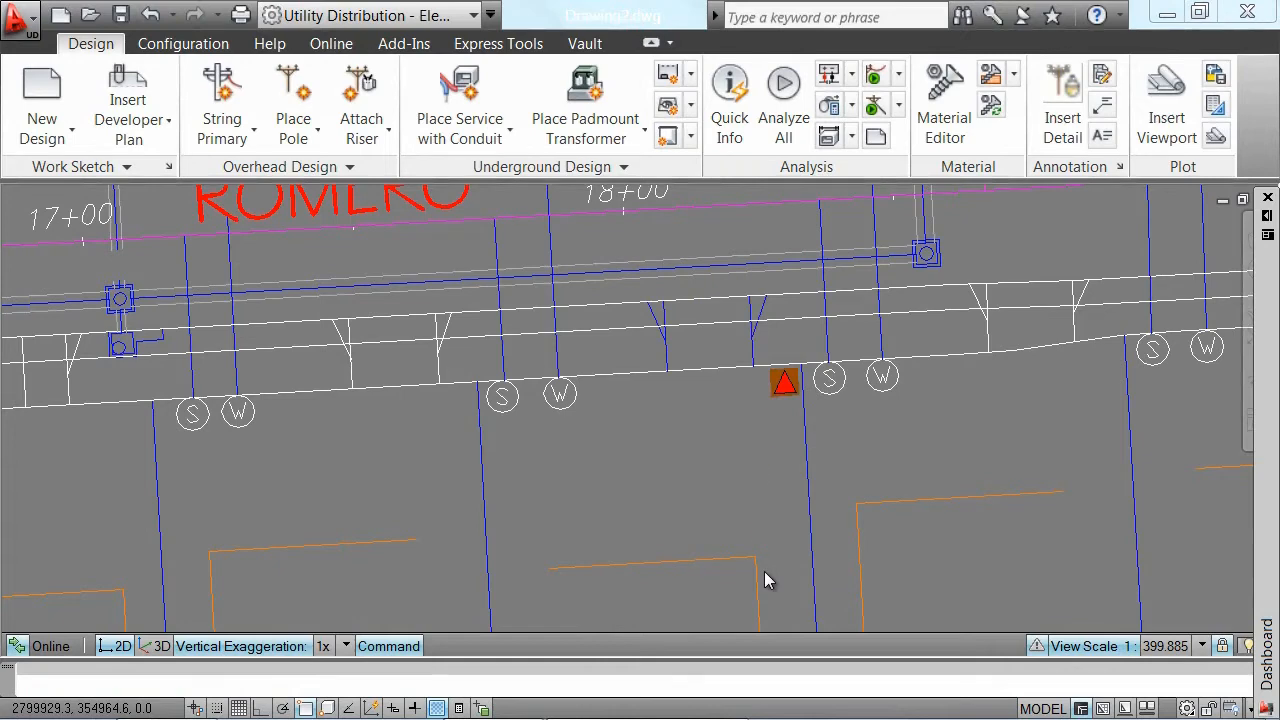
key("Return")
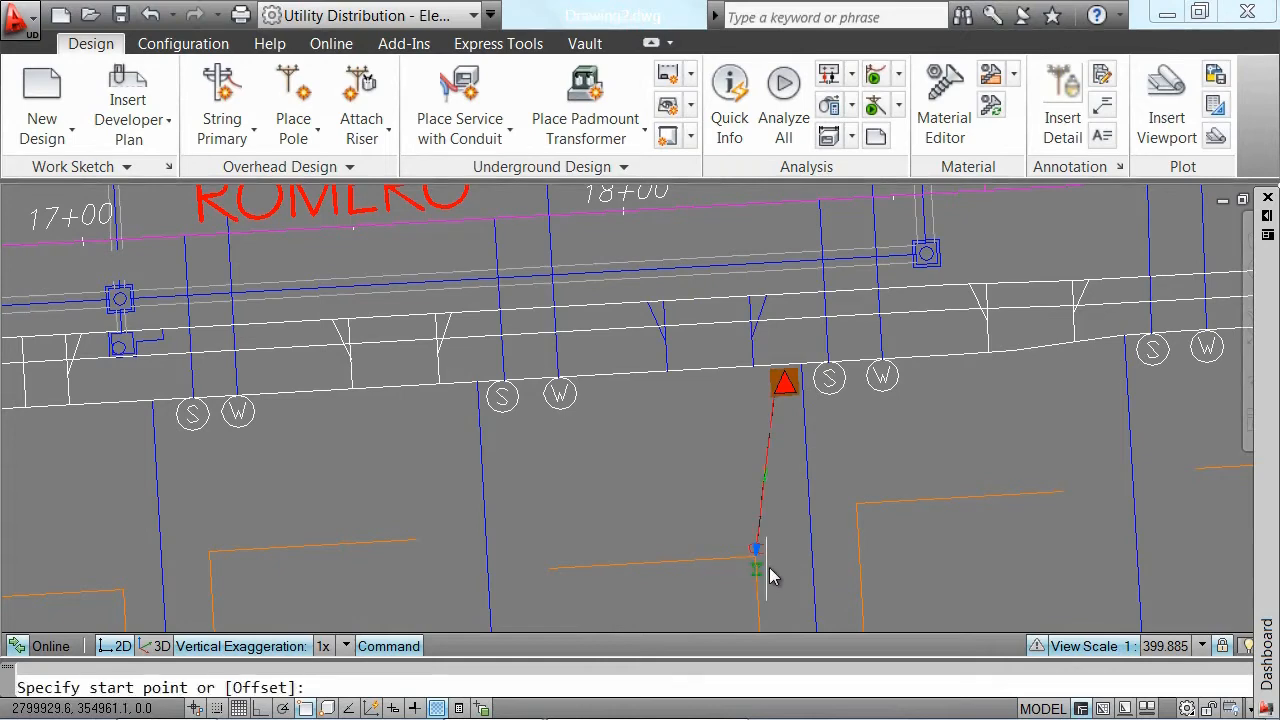
left_click(796, 398)
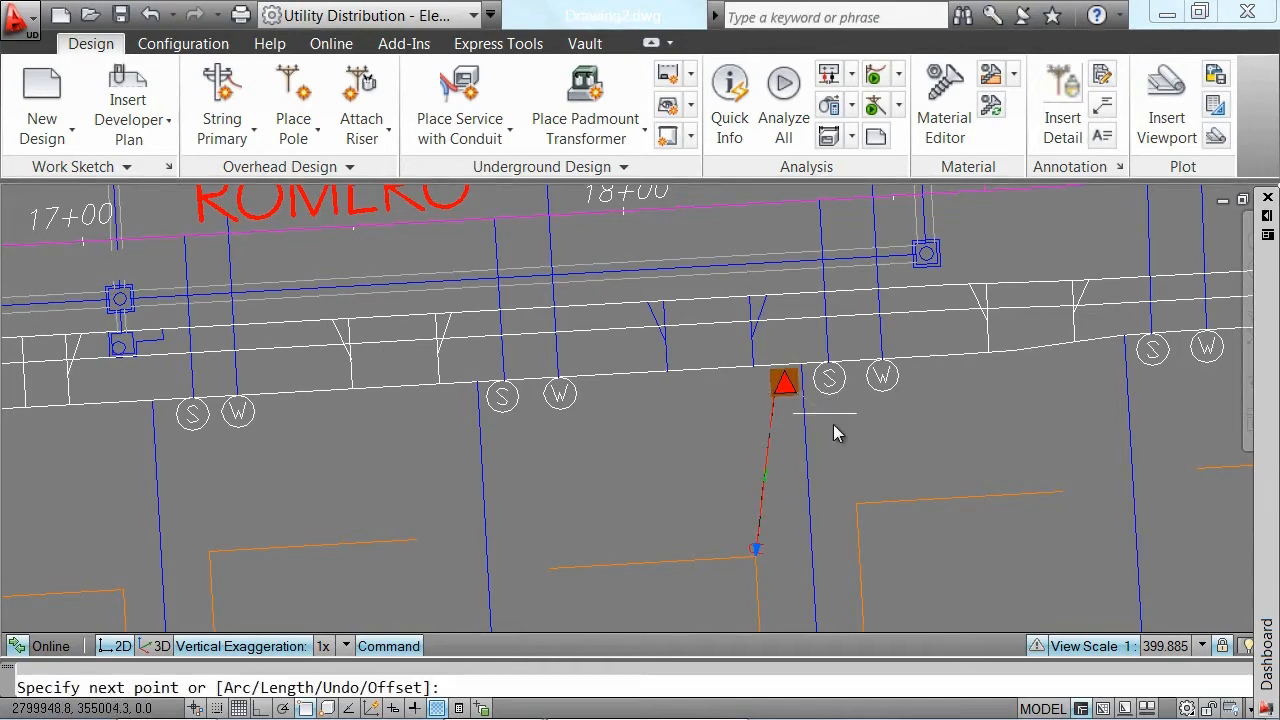
left_click(859, 498)
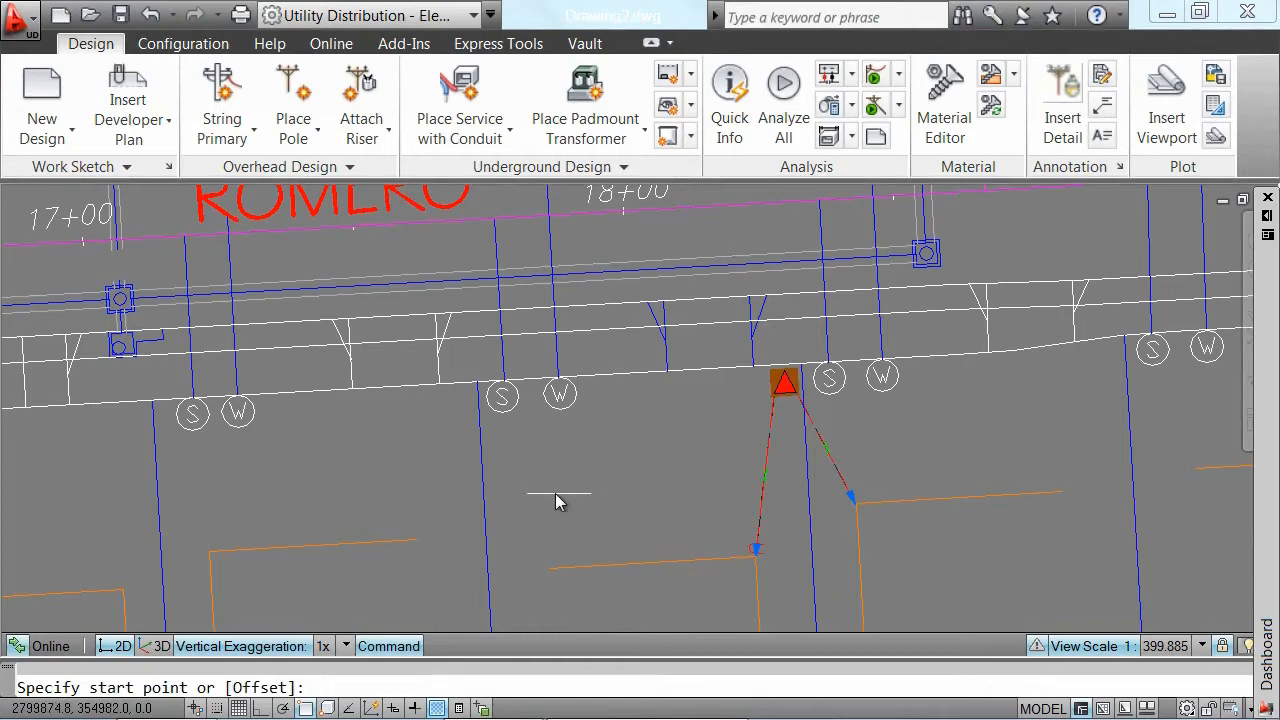
- Insert a secondary handhole near station 17+00, beside the lot line two lots from the transformer, oriented along the frontage
left_click(644, 140)
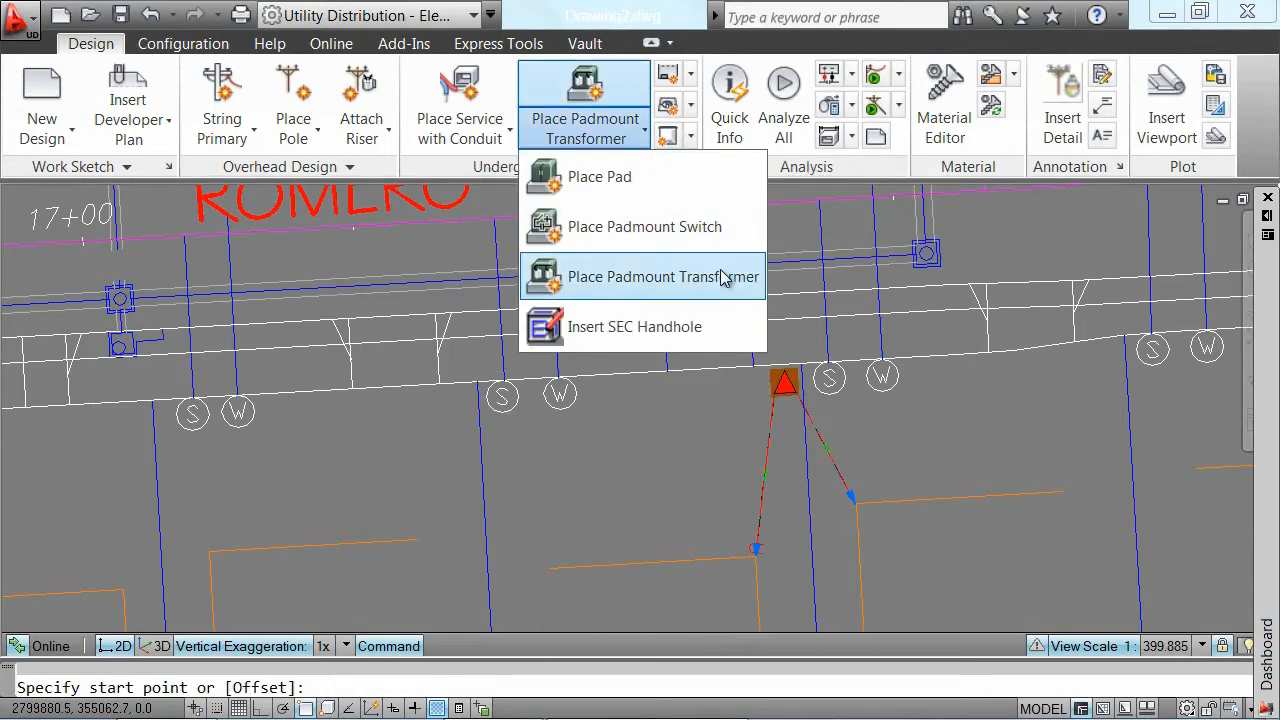
left_click(747, 334)
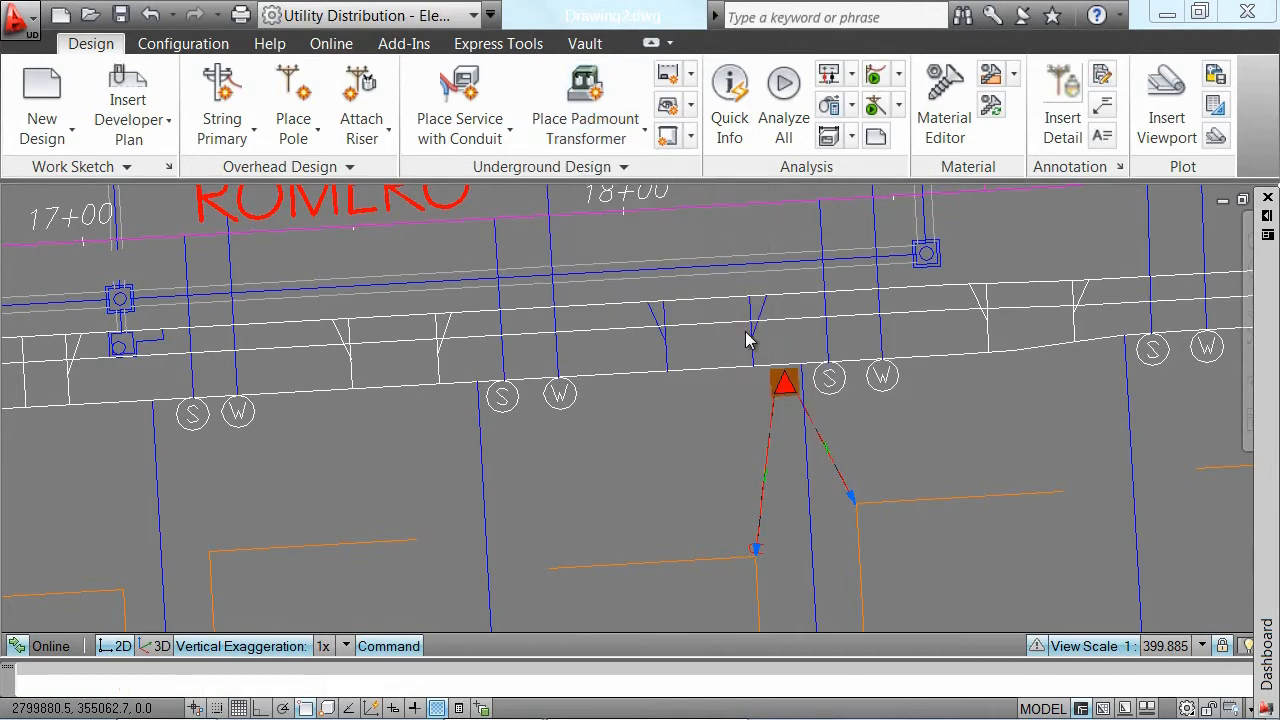
left_click(141, 425)
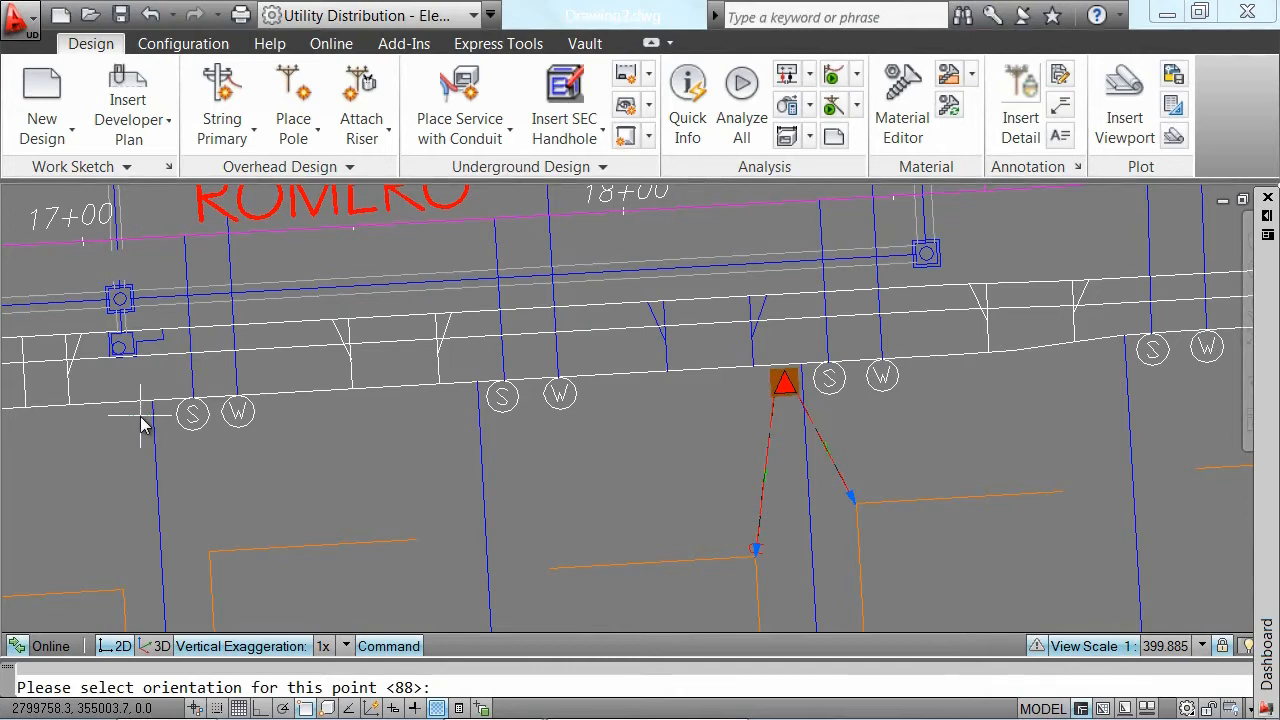
left_click(337, 413)
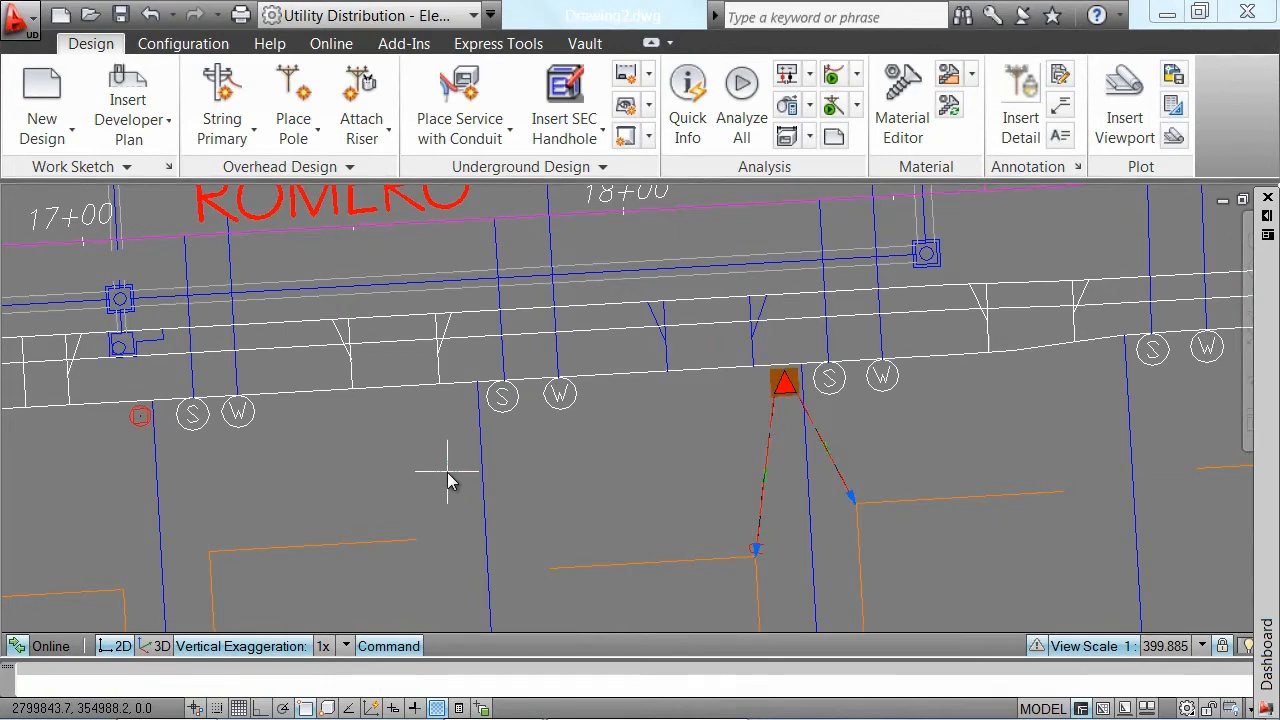
- Place a secondary with conduit from the transformer to the handhole, using the Offset option along the front property line
left_click(510, 140)
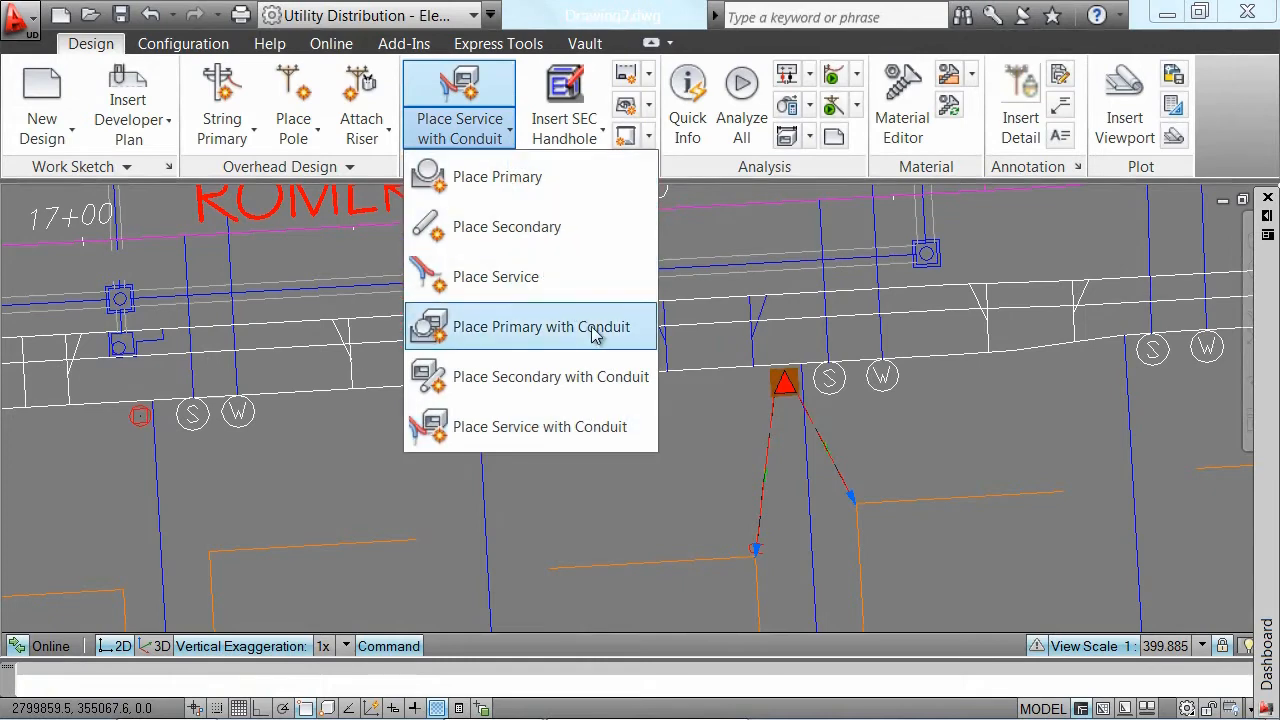
left_click(648, 386)
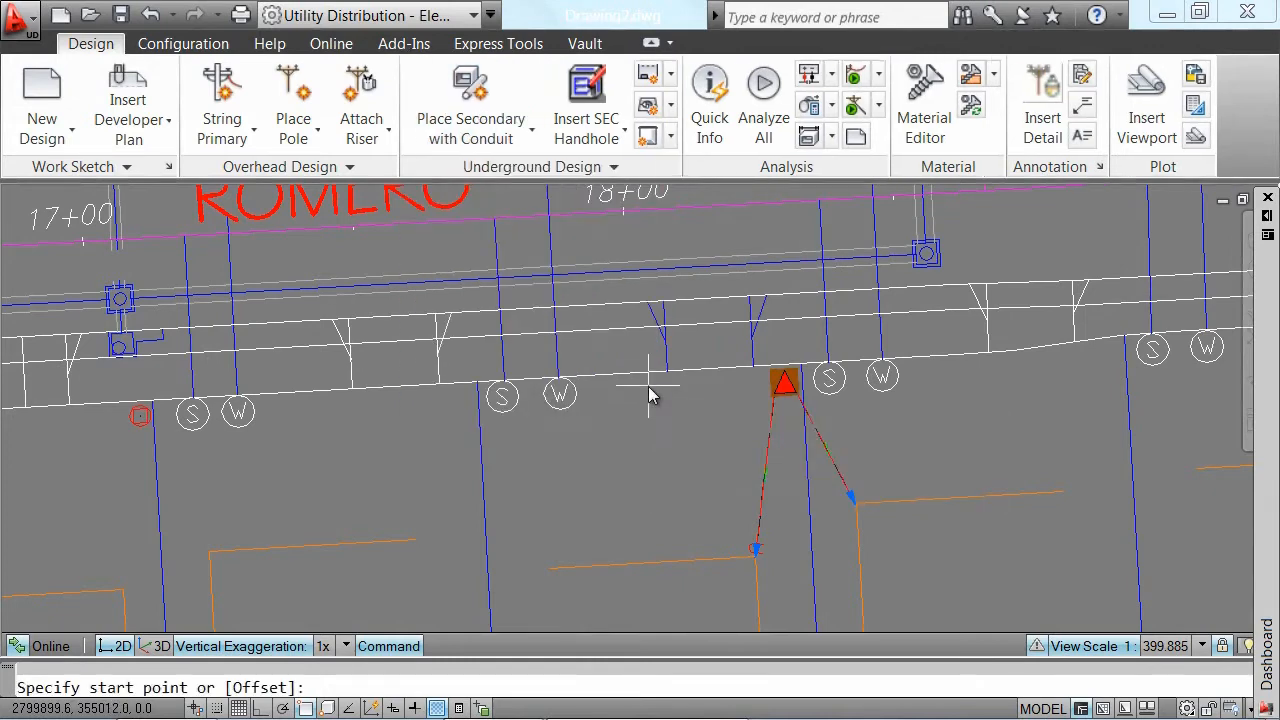
left_click(783, 386)
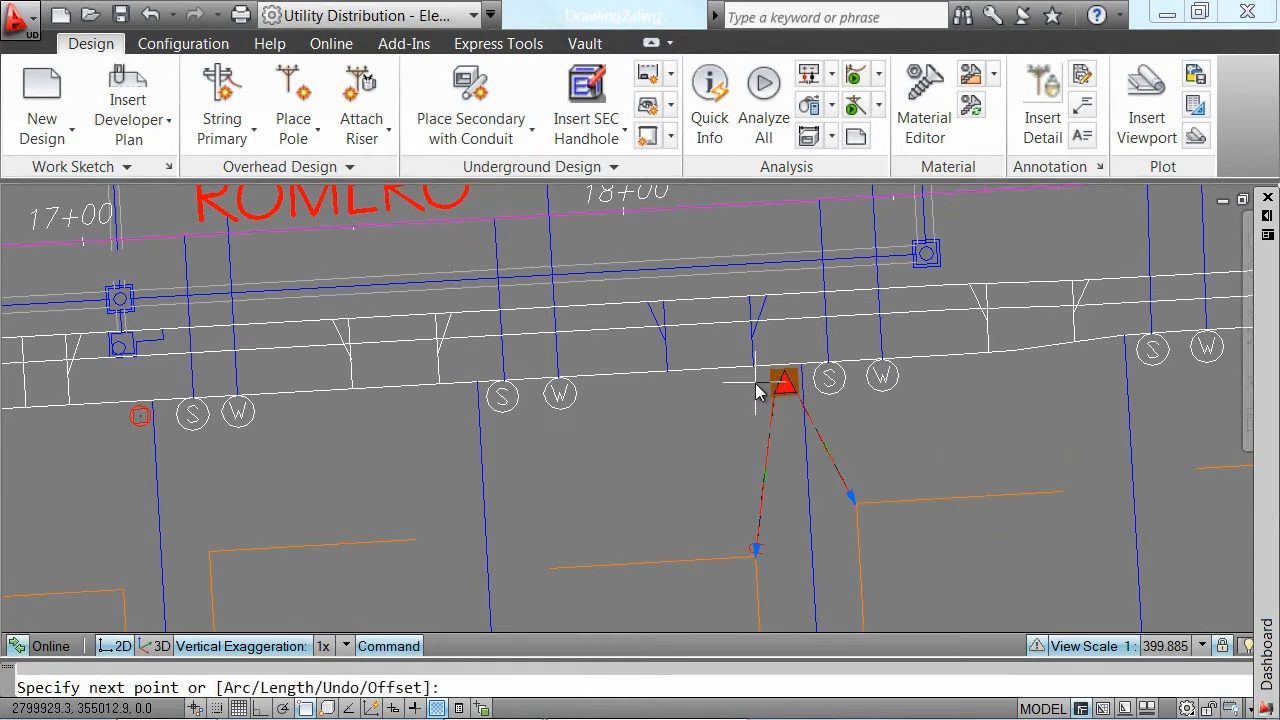
type("o")
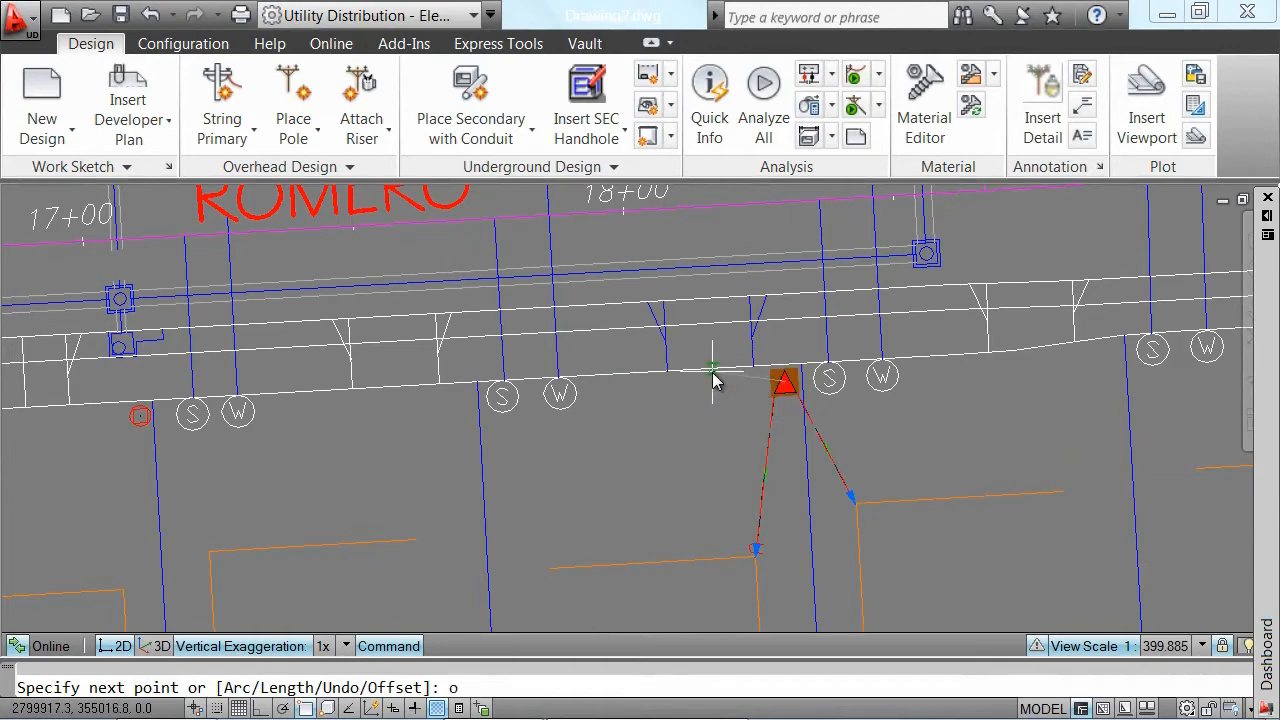
key("Return")
left_click(704, 376)
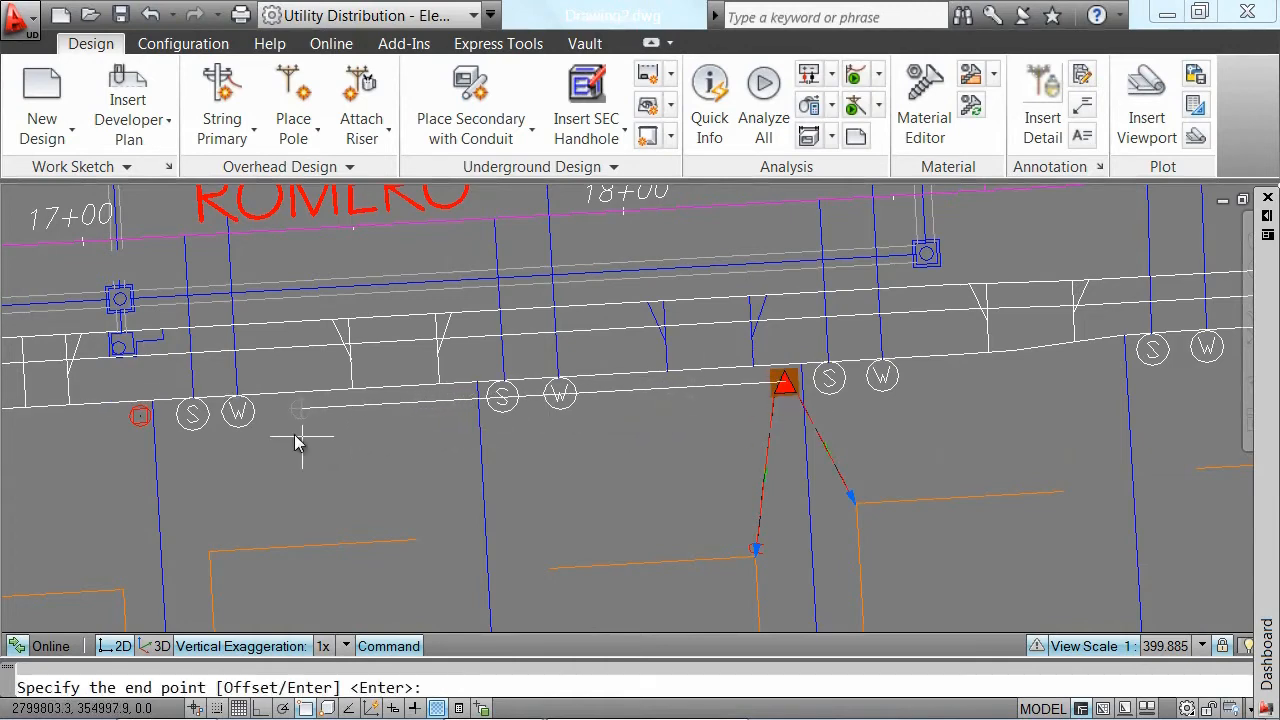
left_click(155, 424)
key("Return")
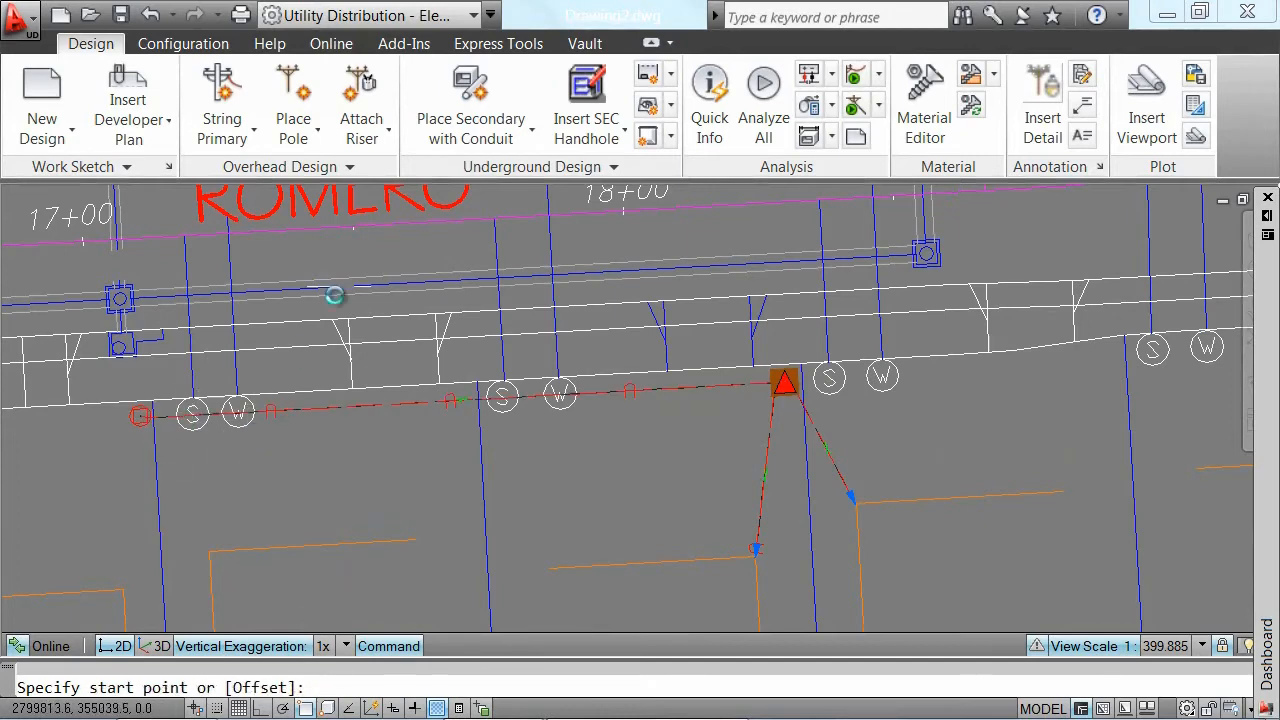
- Place services with conduit from the handhole to the nearest building corners on the two adjoining lots
left_click(530, 133)
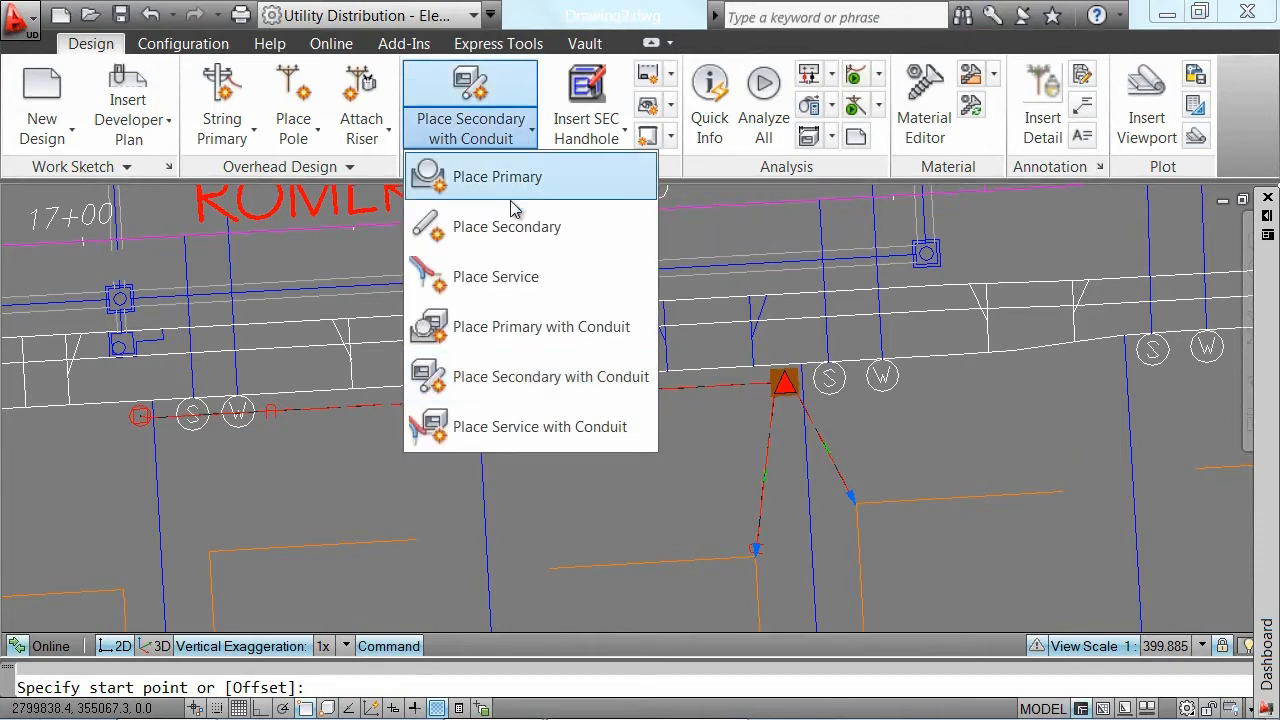
left_click(640, 436)
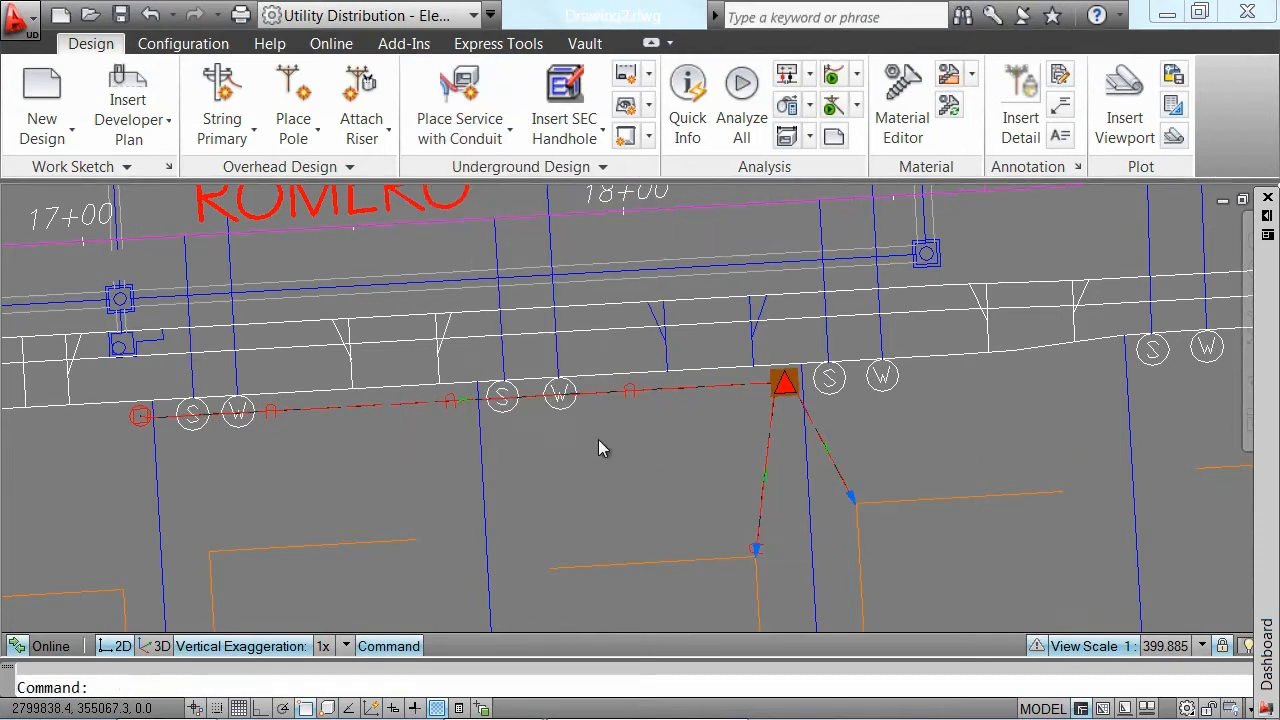
left_click(140, 416)
left_click(208, 553)
key("Return")
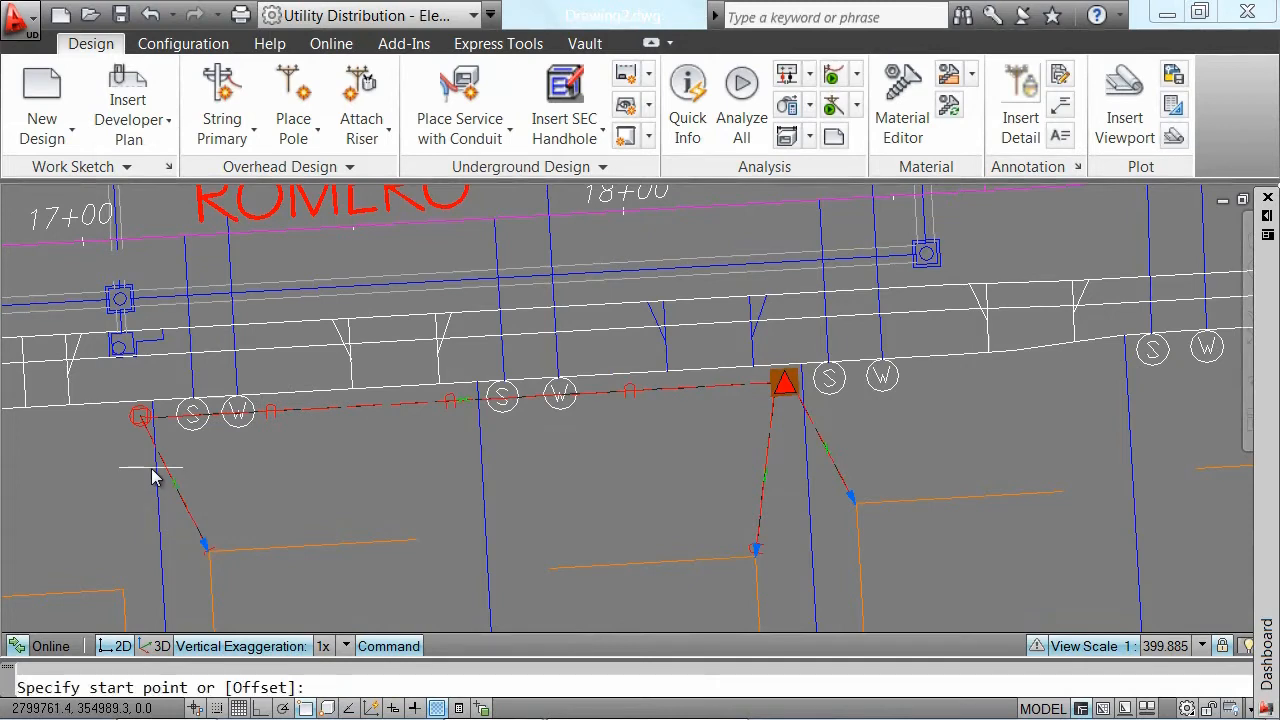
left_click(141, 416)
left_click(149, 588)
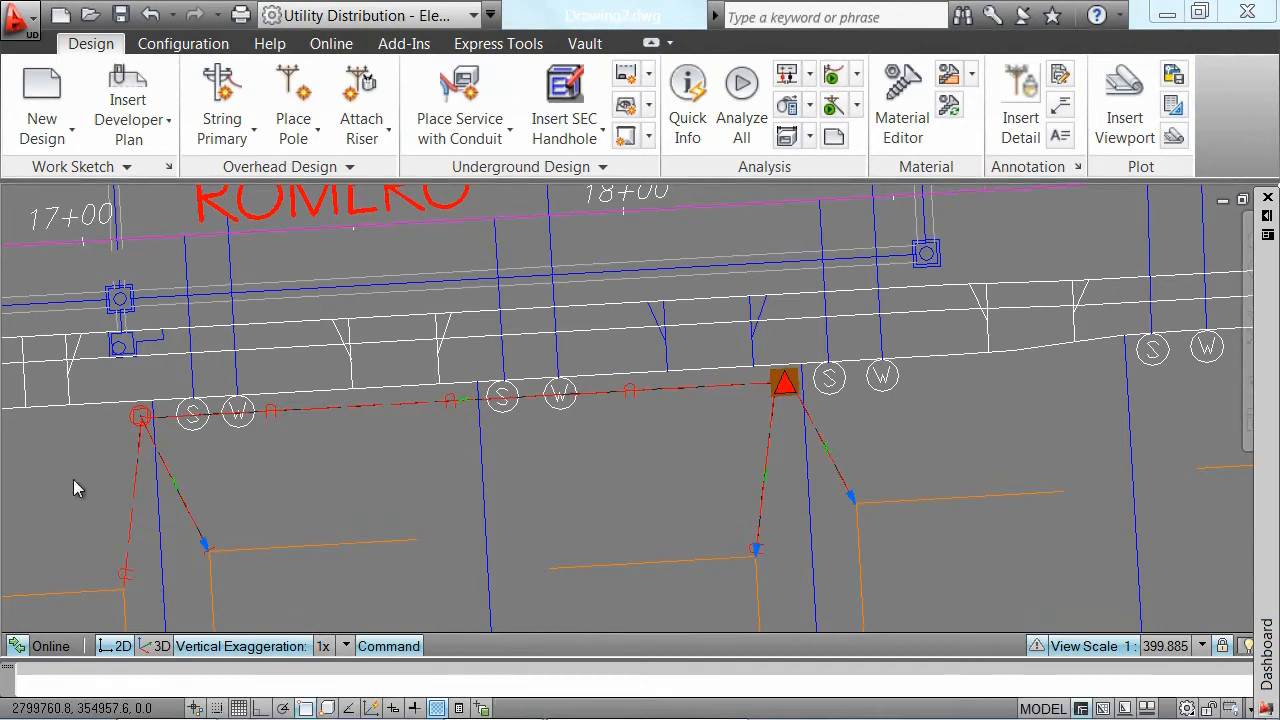
key("Return")
- Place a service with conduit from the handhole along the frontage, bending it to the building corner one lot farther from the transformer
mouse_move(116, 454)
middle_mouse_down()
mouse_move(255, 420)
mouse_move(668, 367)
middle_mouse_up()
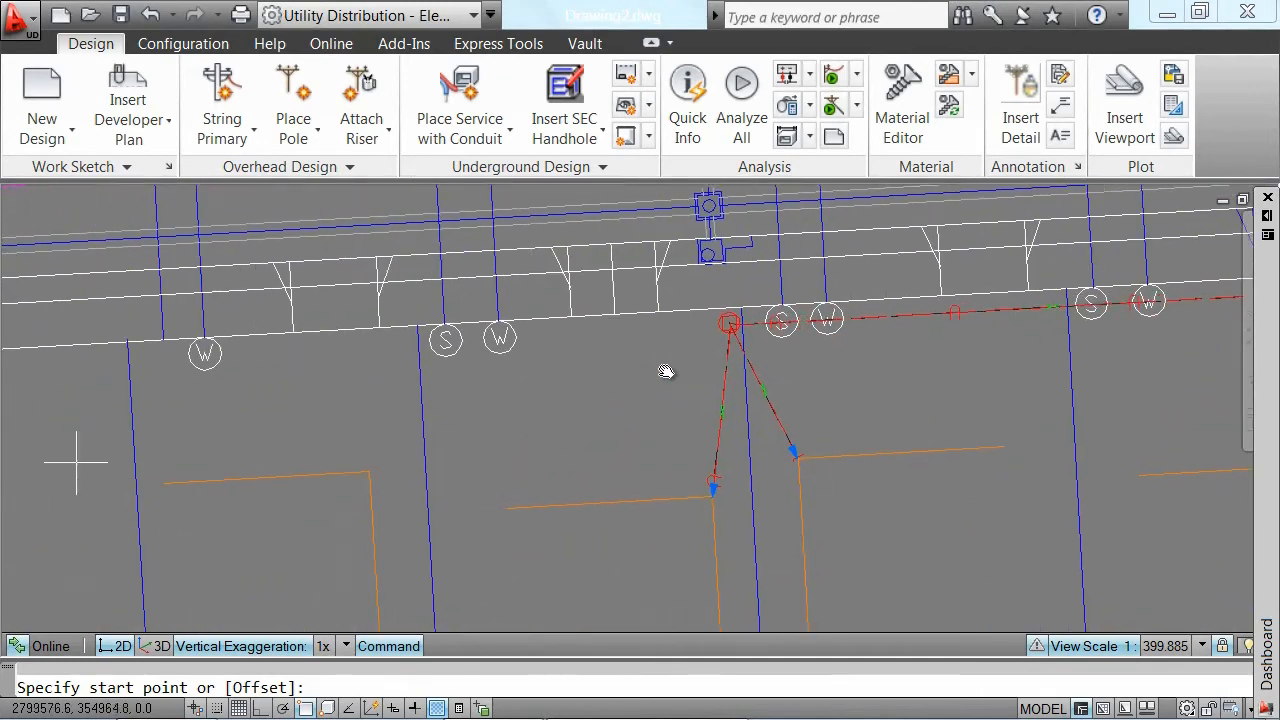
left_click(731, 325)
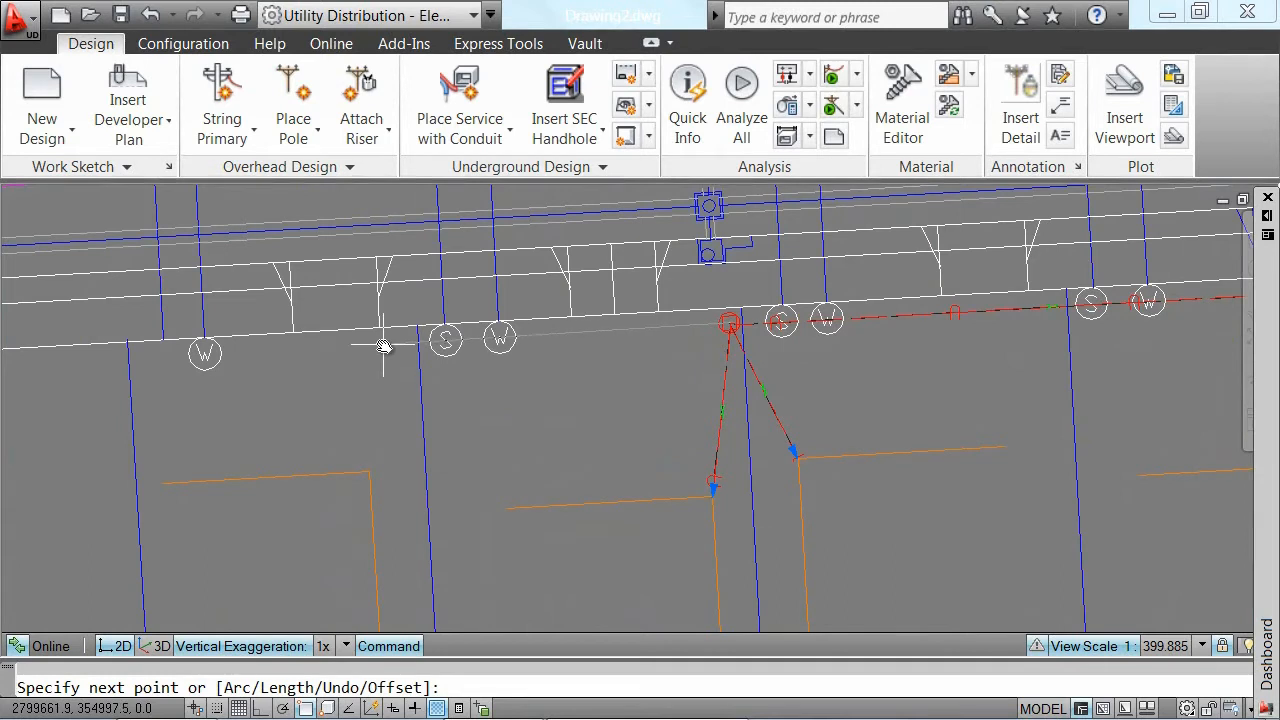
left_click(383, 344)
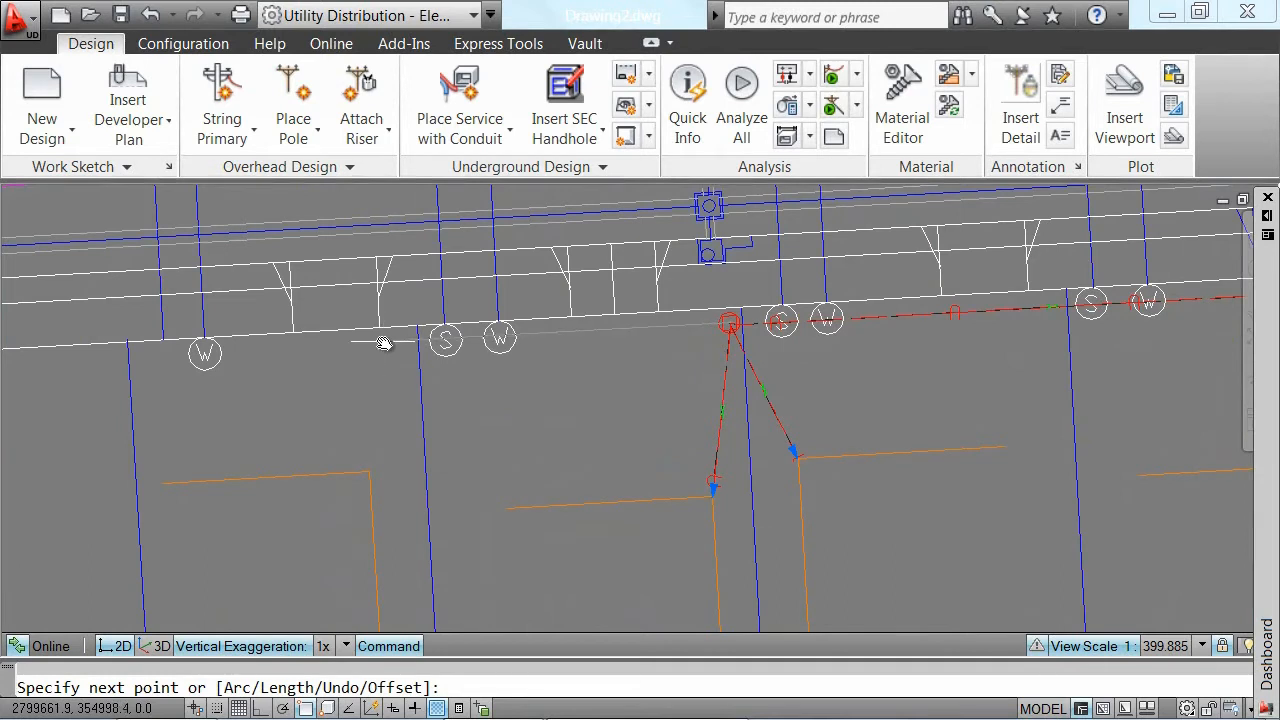
left_click(380, 469)
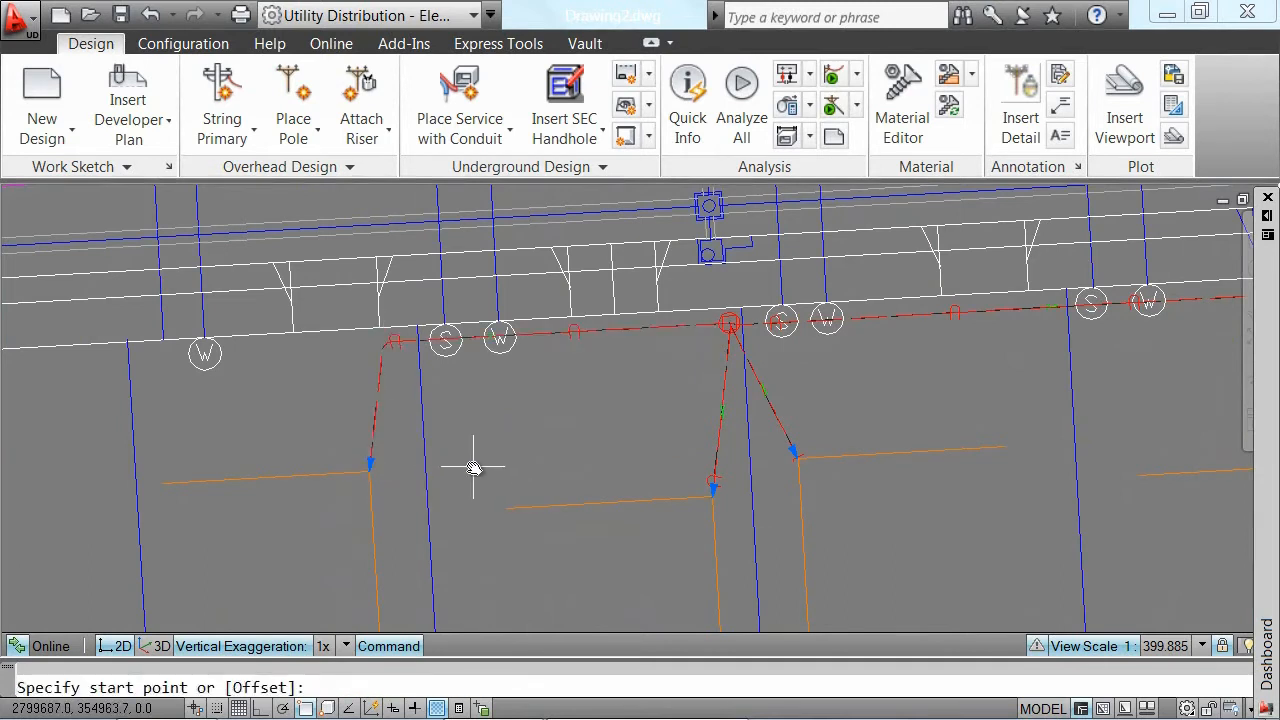
key("Return")
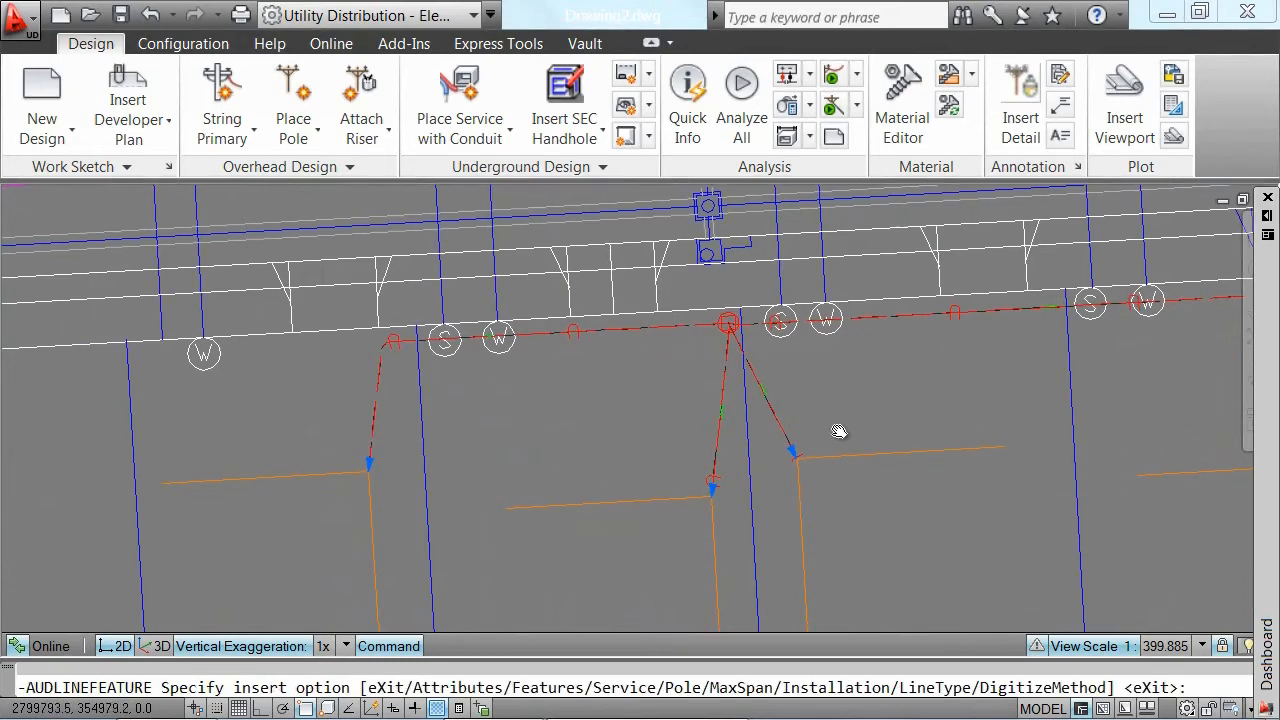
- Start a primary with conduit at the transformer, offset it along the street side of Corte Romero's front property line, and run it across N 55th St
mouse_move(838, 431)
middle_mouse_down()
mouse_move(692, 478)
mouse_move(380, 530)
middle_mouse_up()
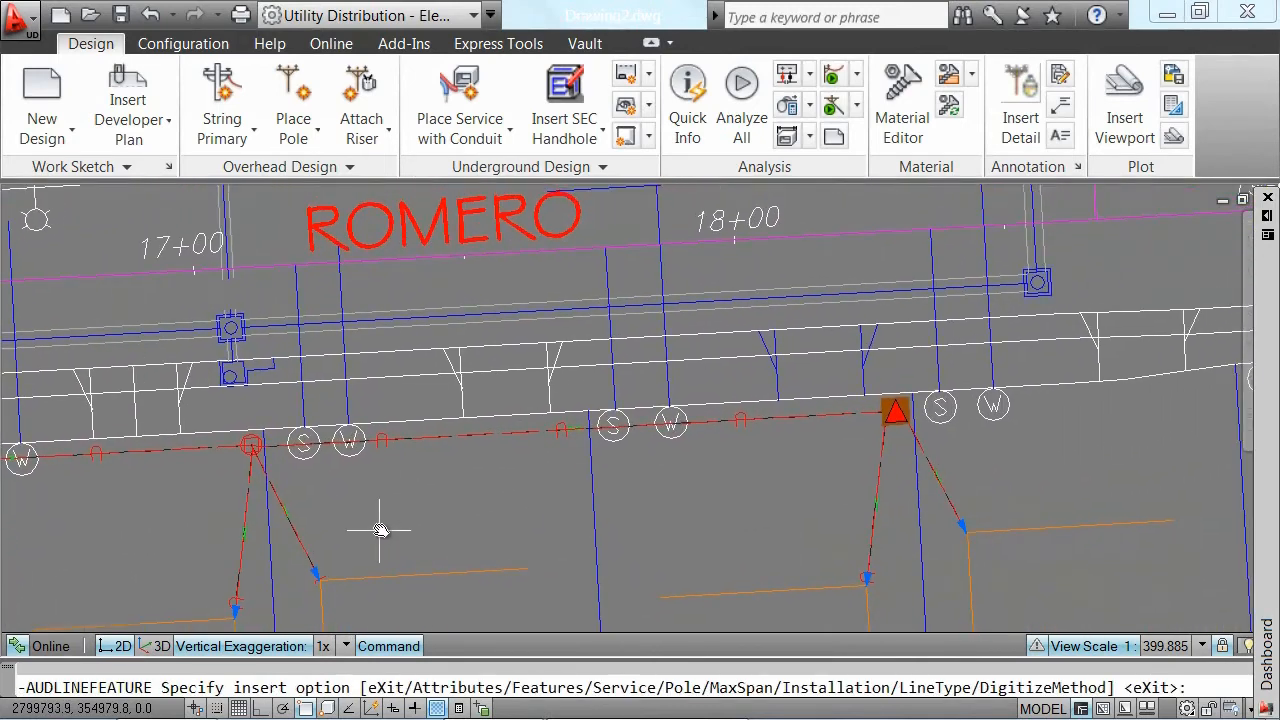
left_click(508, 128)
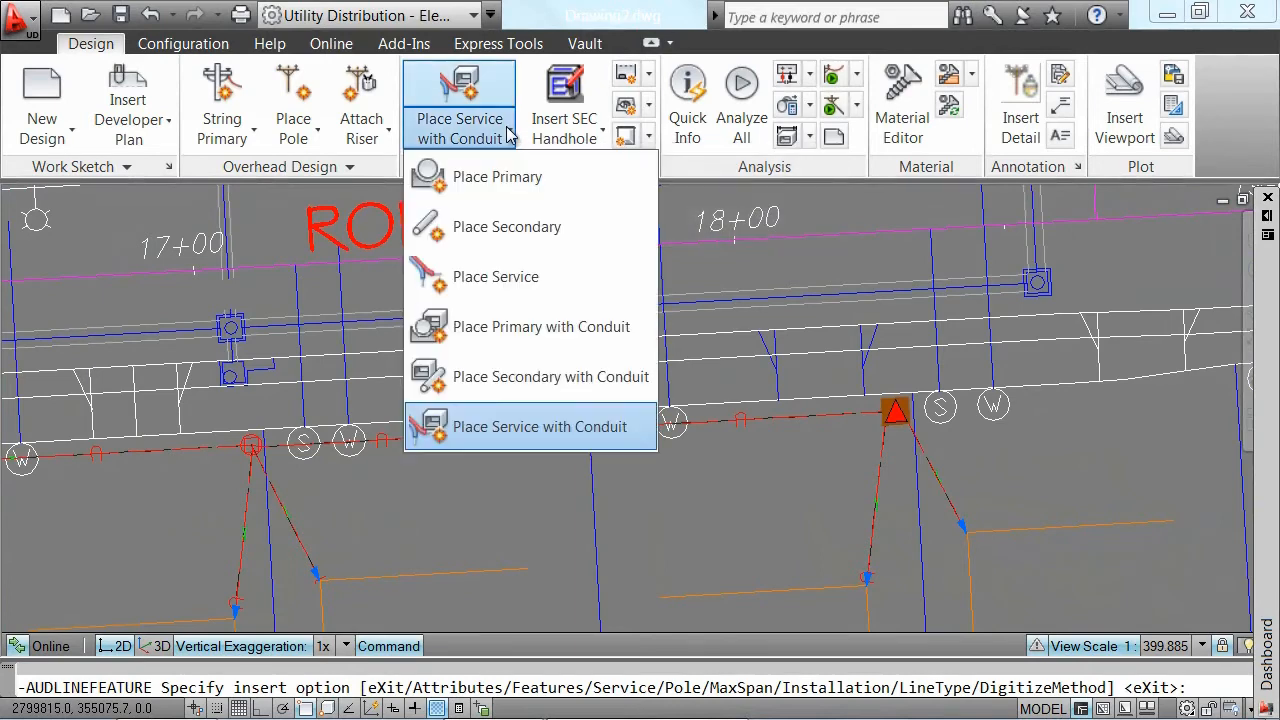
left_click(643, 334)
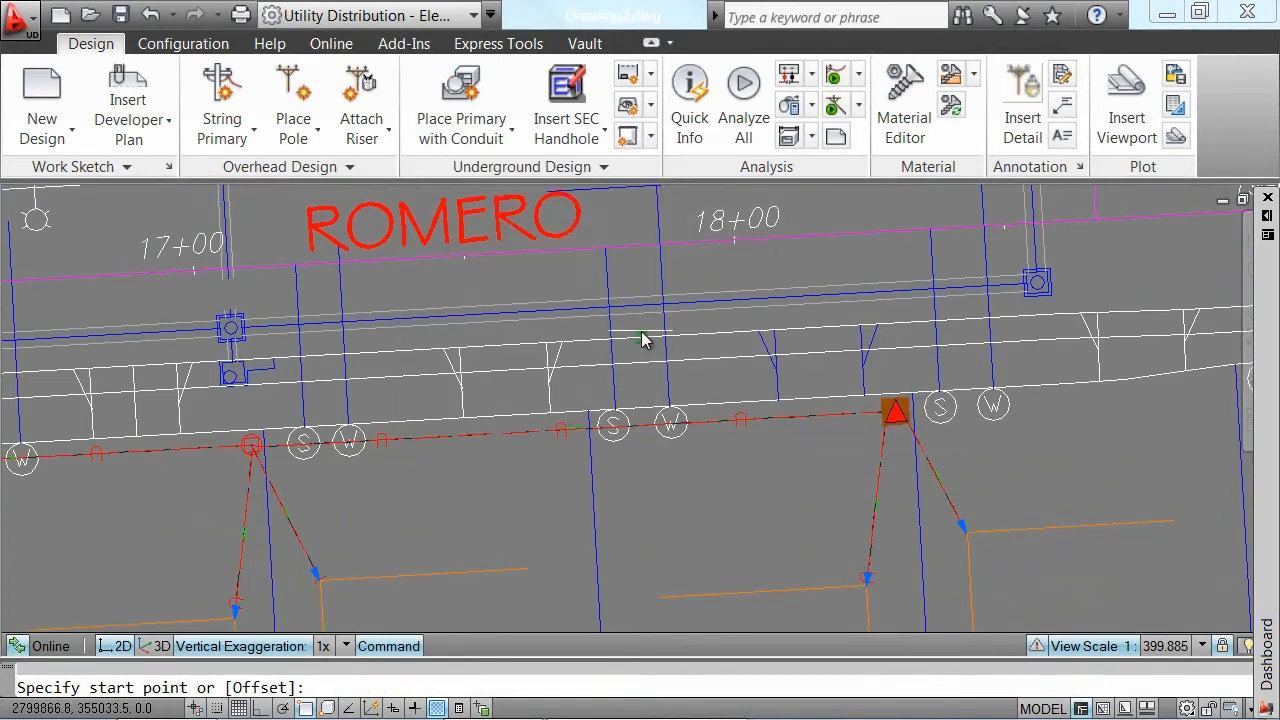
left_click(896, 410)
type("o")
key("Return")
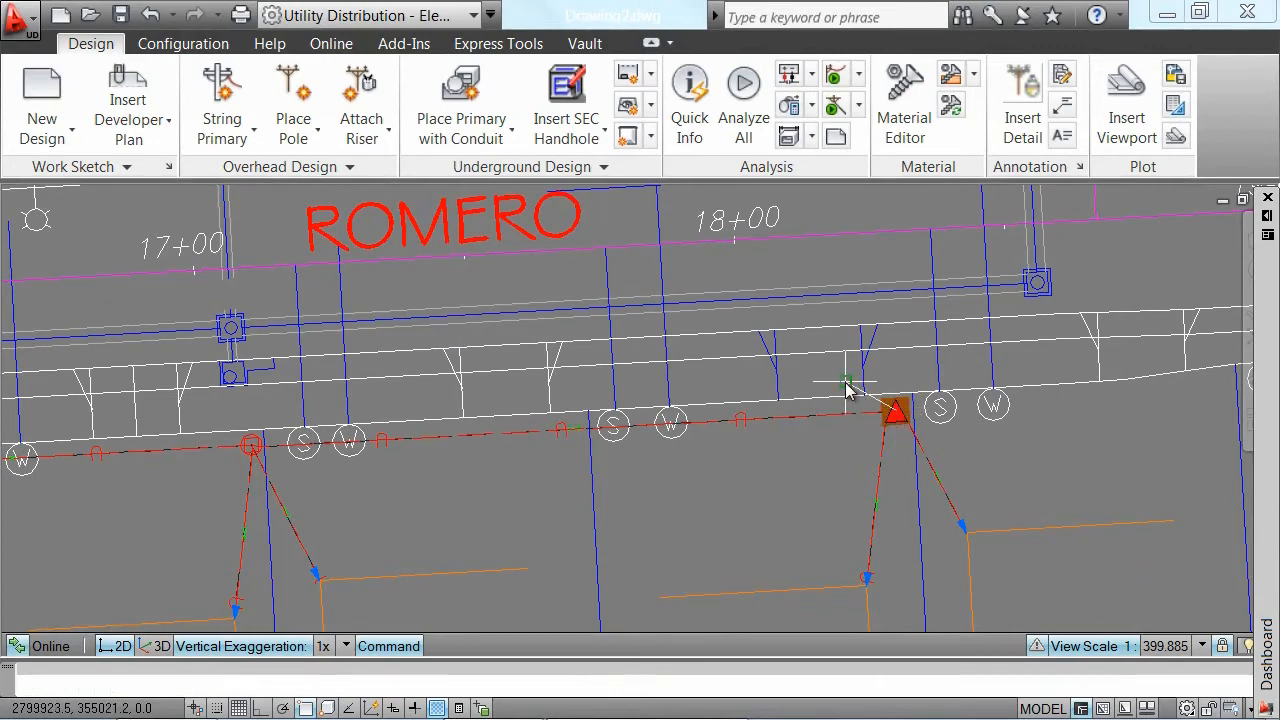
left_click(735, 415)
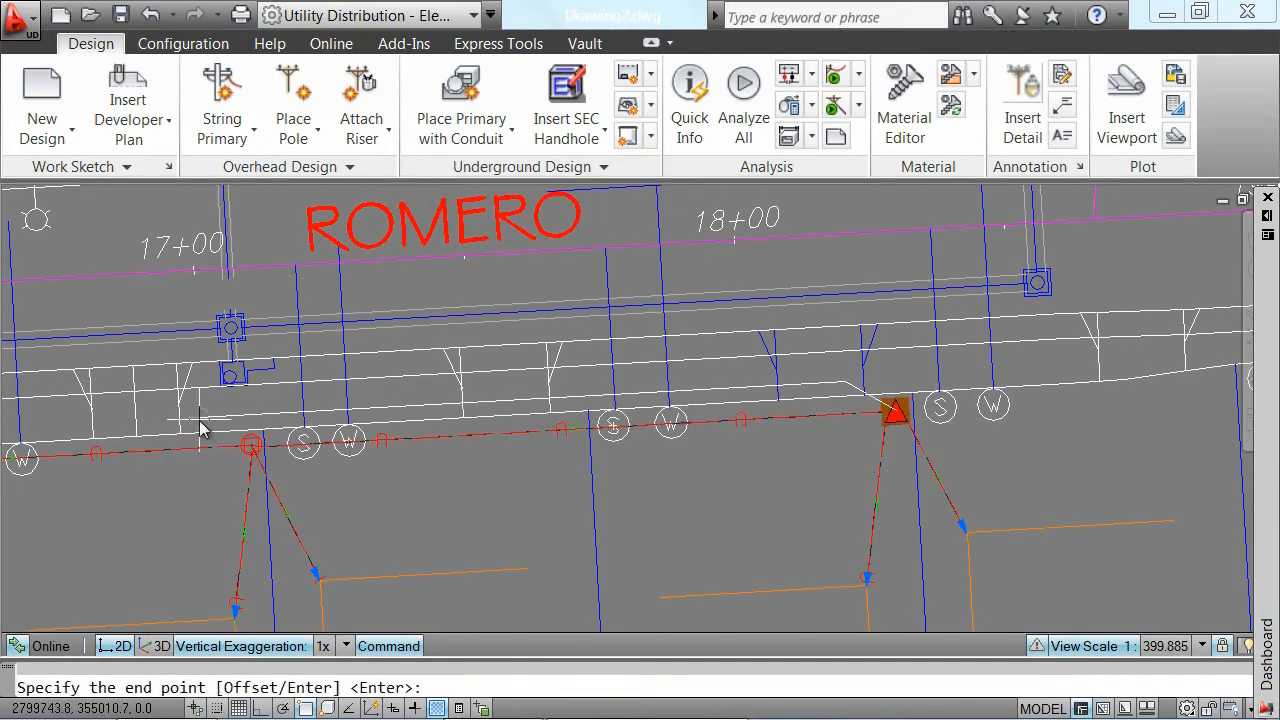
middle_click_drag(195, 423, 685, 426)
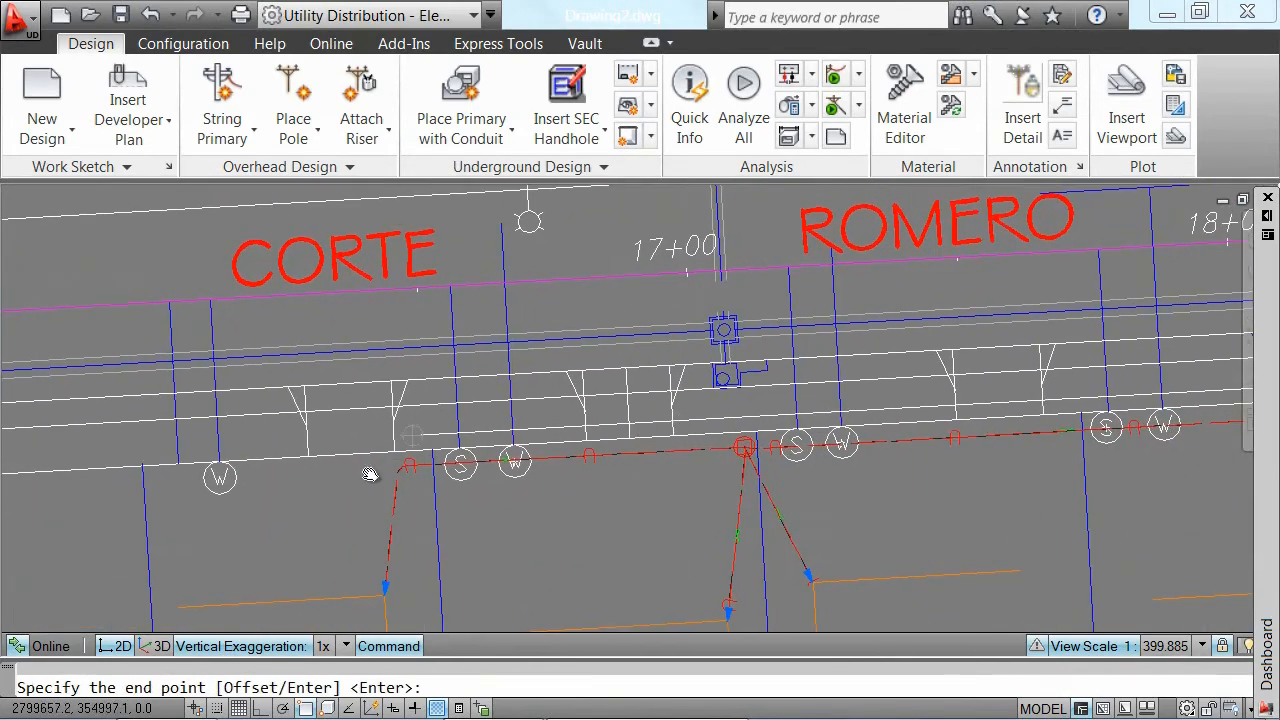
middle_click_drag(220, 507, 725, 495)
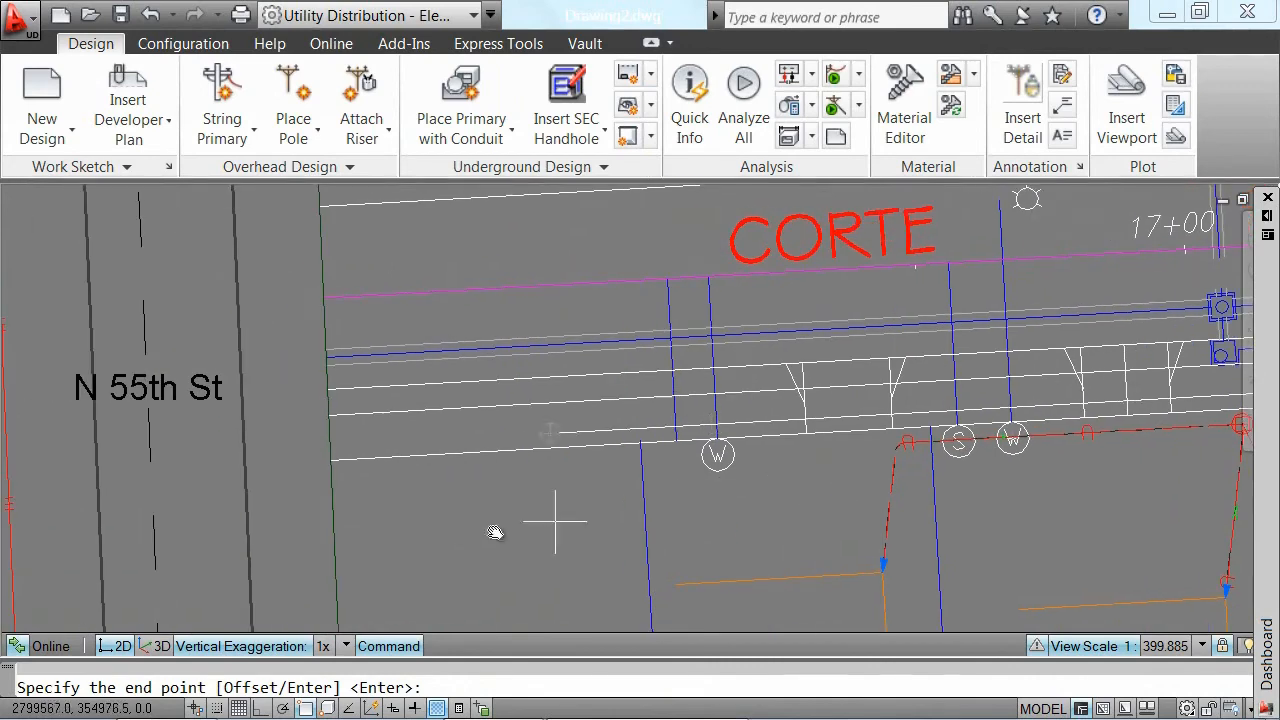
mouse_move(387, 520)
middle_mouse_down()
mouse_move(623, 520)
mouse_move(563, 506)
middle_mouse_up()
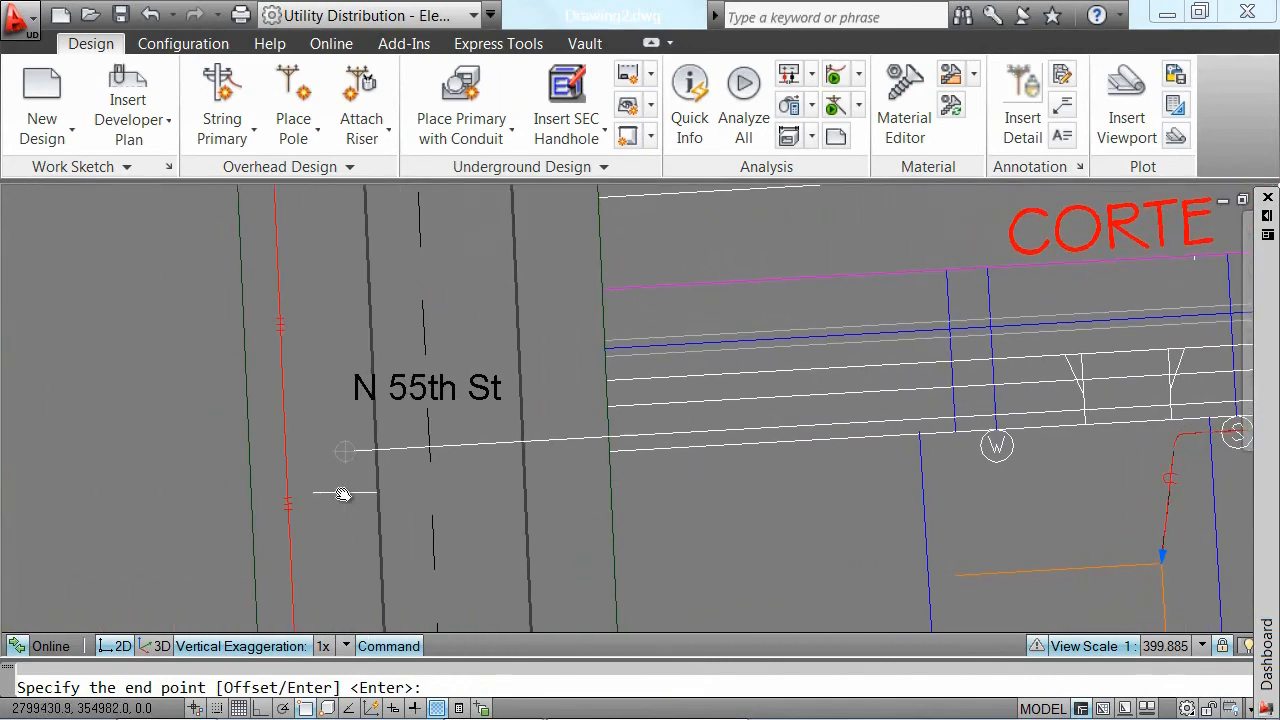
key("Return")
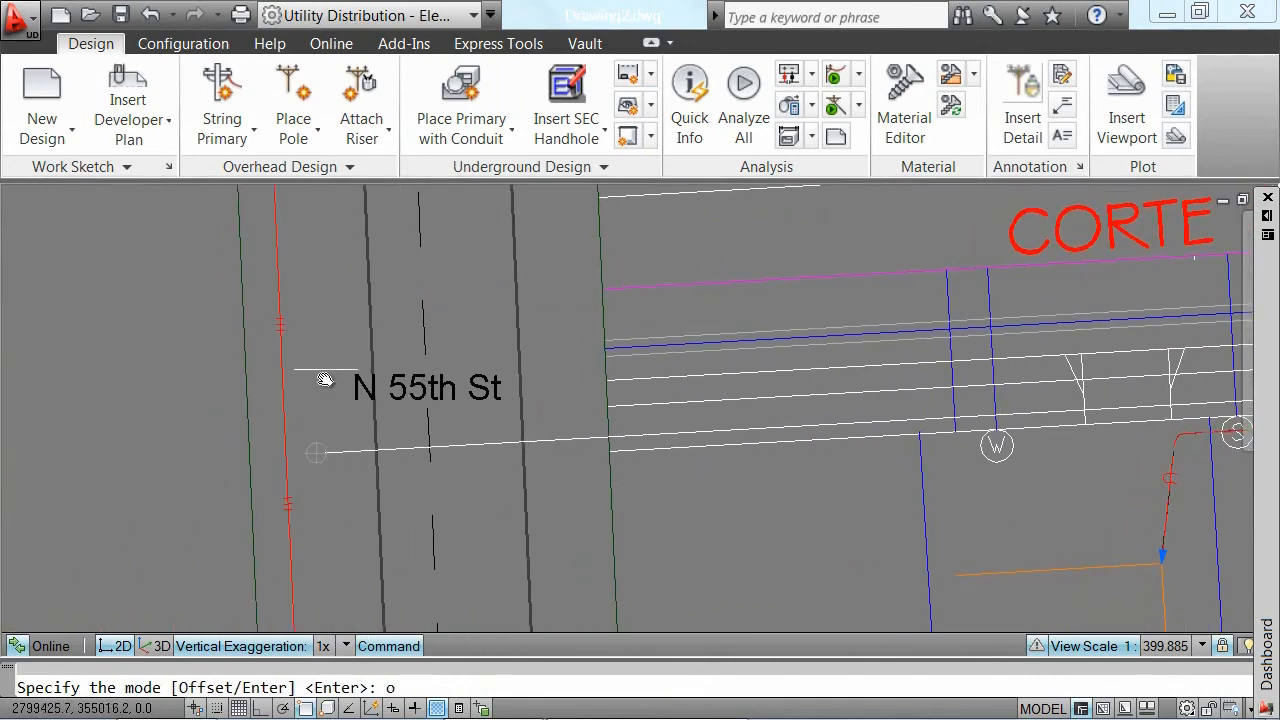
- Continue the primary with a second offset along the far edge of N 55th St and end it at the riser on the overhead line's pole
type("o")
key("Return")
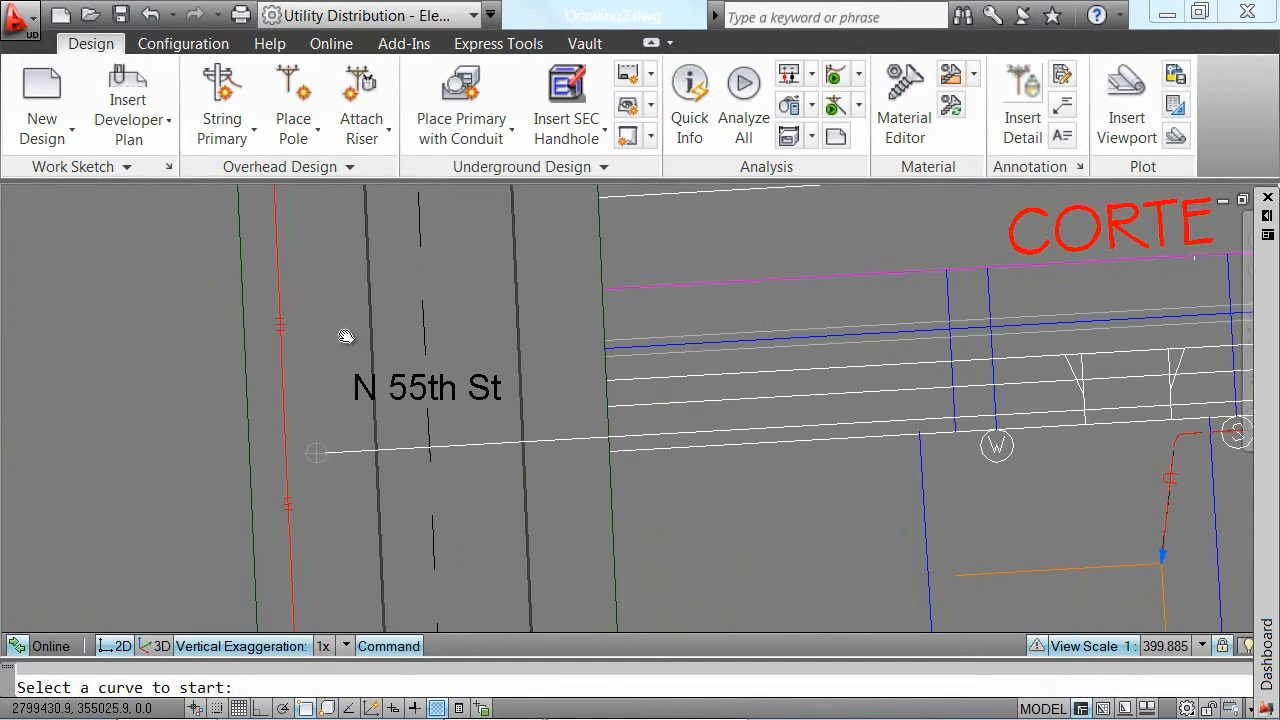
left_click(367, 338)
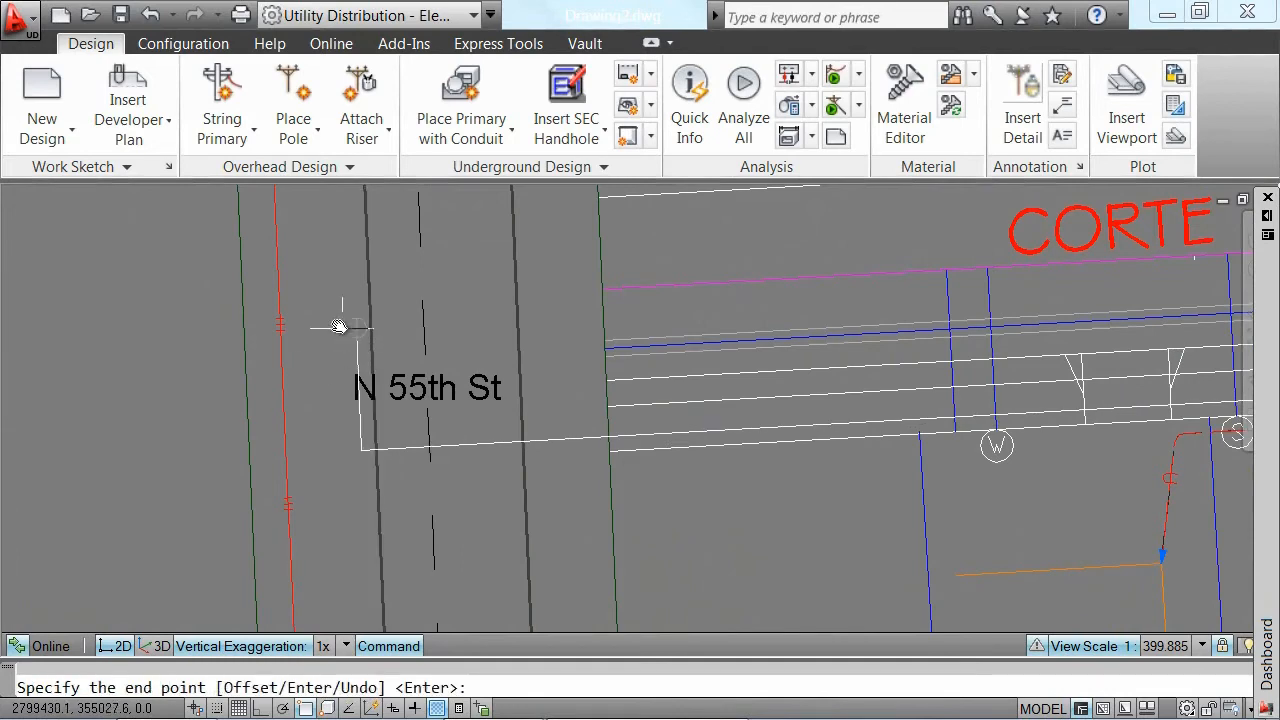
middle_click_drag(329, 243, 335, 531)
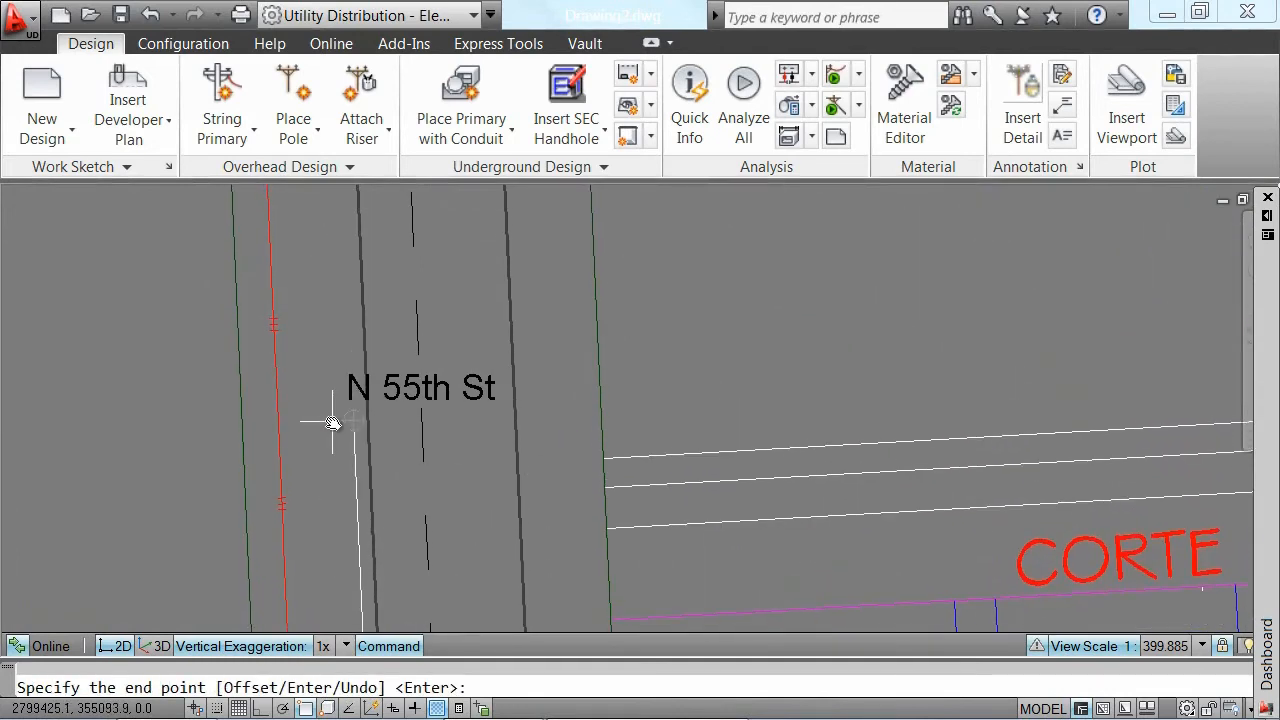
middle_click_drag(314, 263, 313, 530)
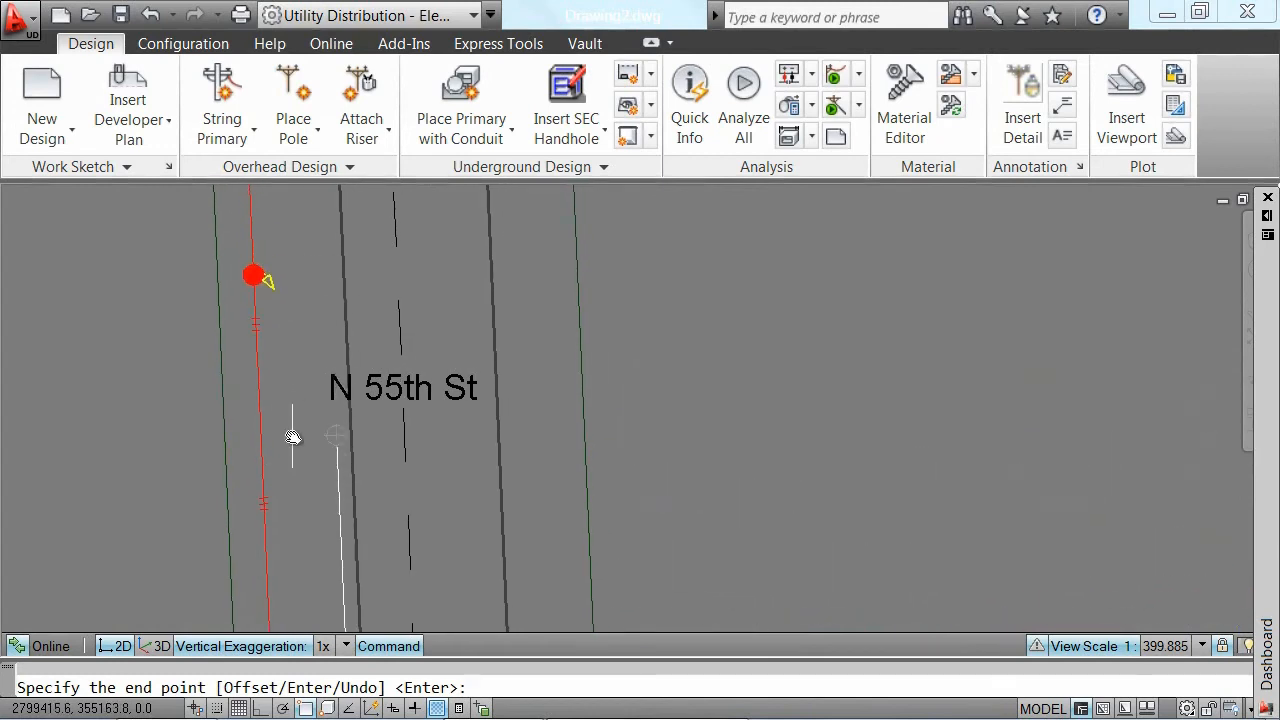
left_click(279, 343)
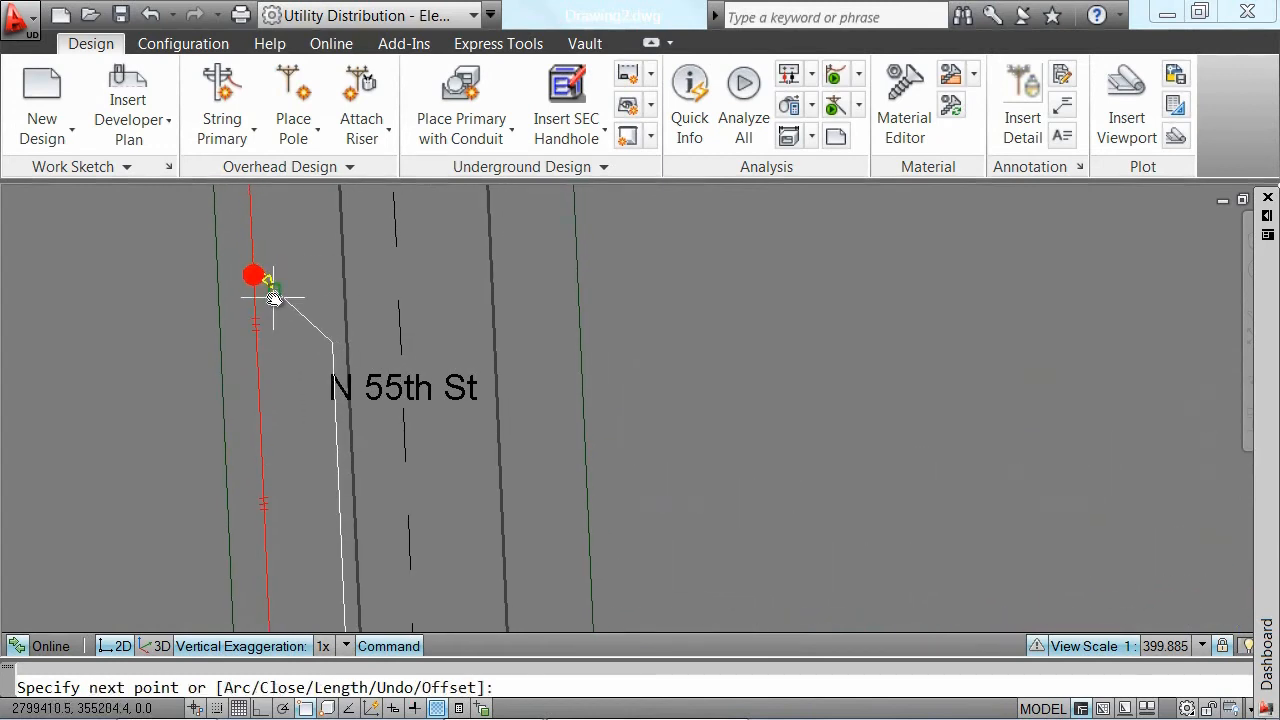
left_click(266, 293)
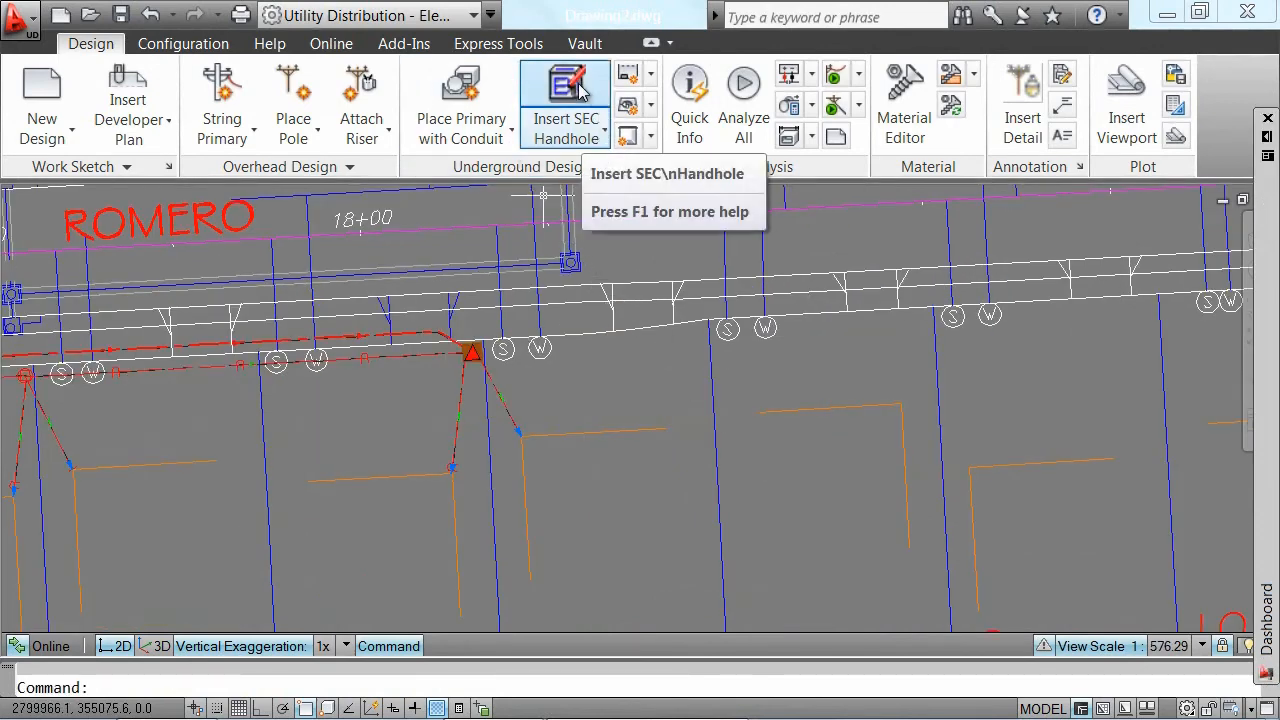
- Insert a secondary handhole past station 19+00, beside the lot line two lots from the transformer, oriented along that lot line
left_click(568, 146)
left_click(921, 323)
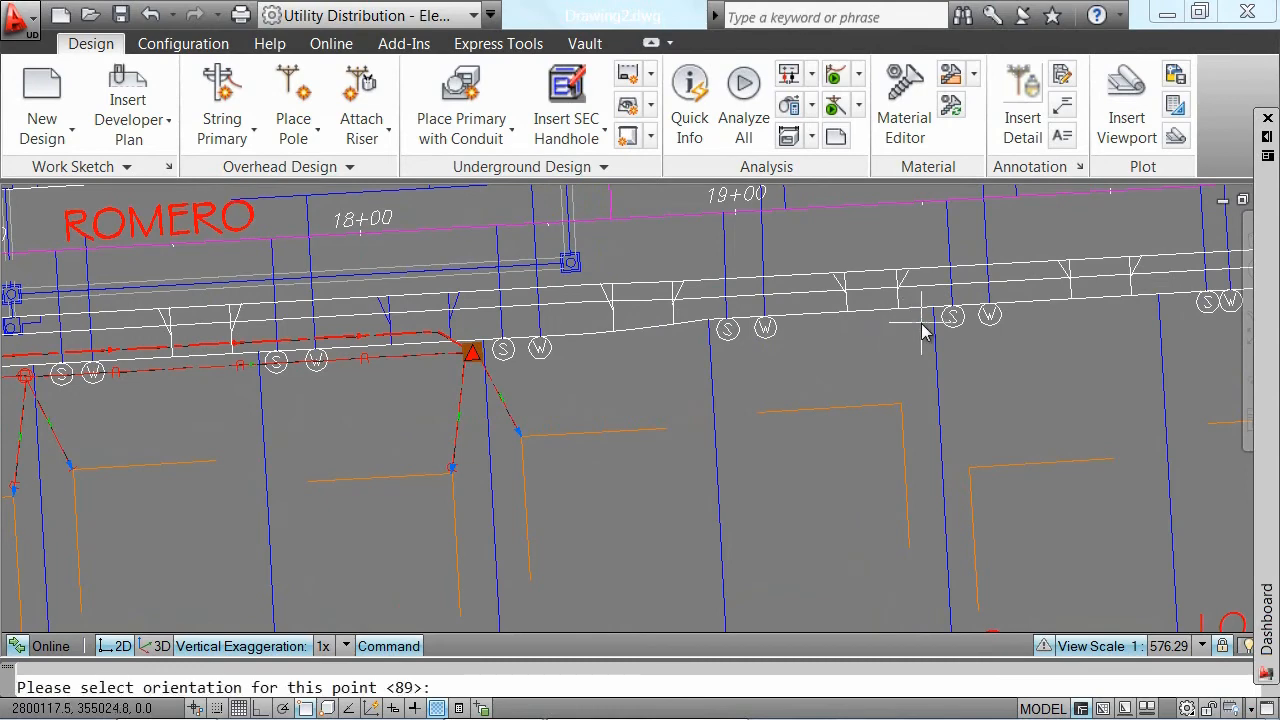
left_click(940, 413)
- Place services with conduit from the new handhole to the nearest building corners on both adjoining lots, bending the one that crosses the lot line
left_click(508, 140)
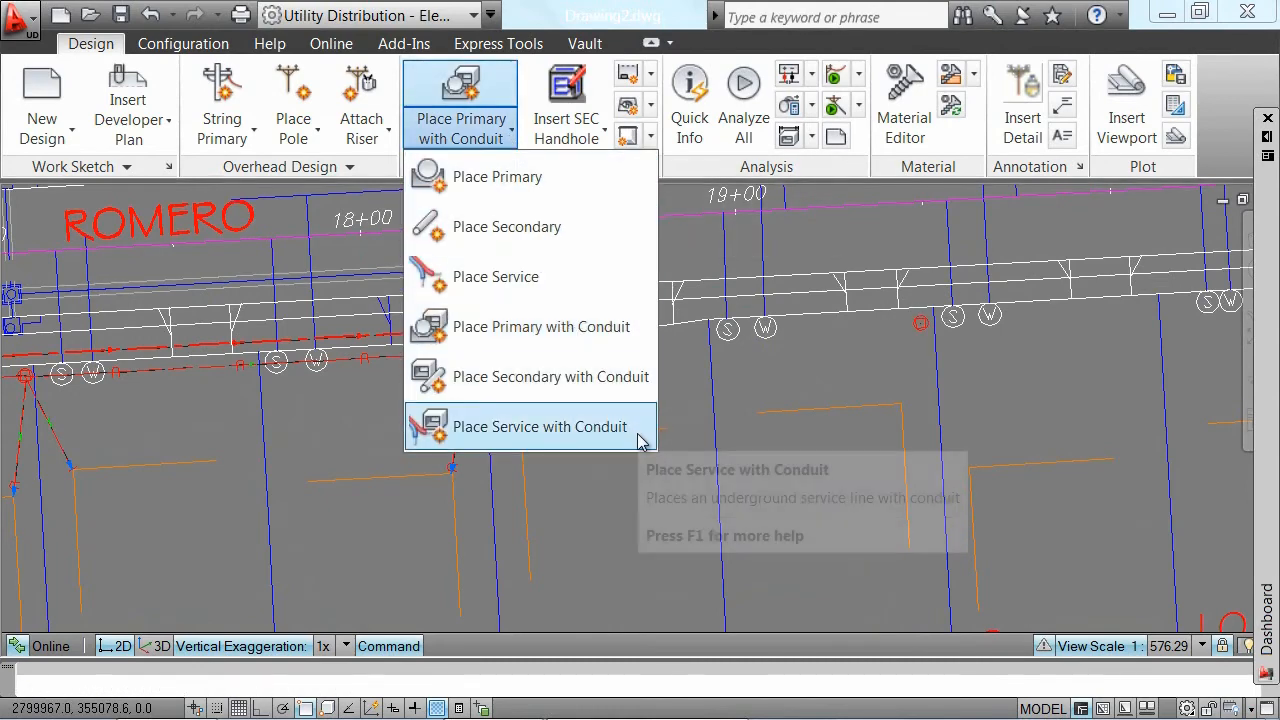
left_click(637, 433)
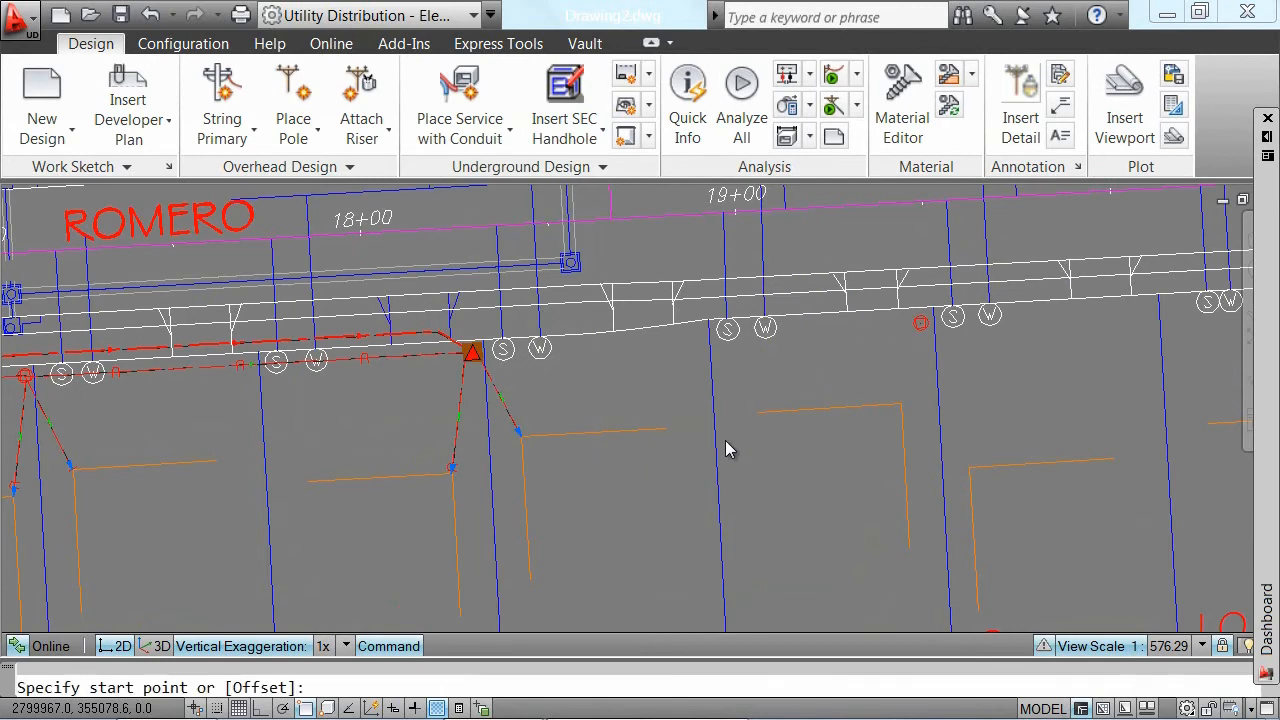
left_click(920, 323)
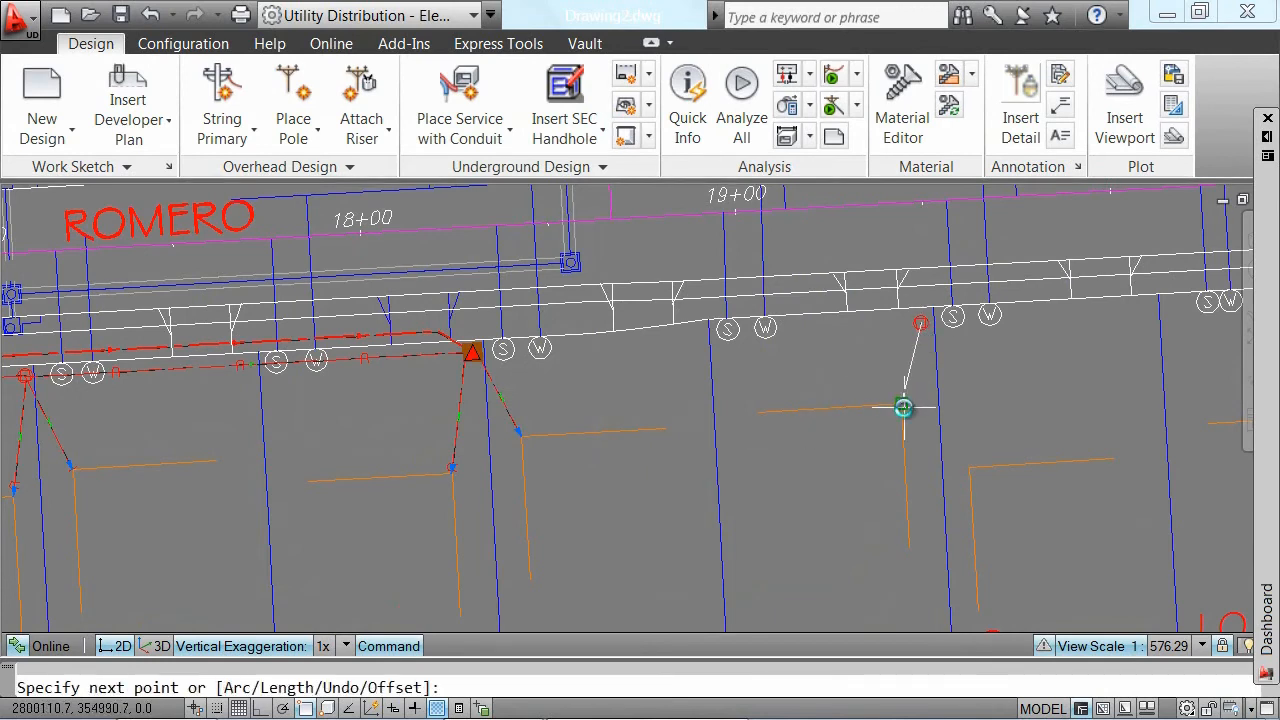
left_click(903, 402)
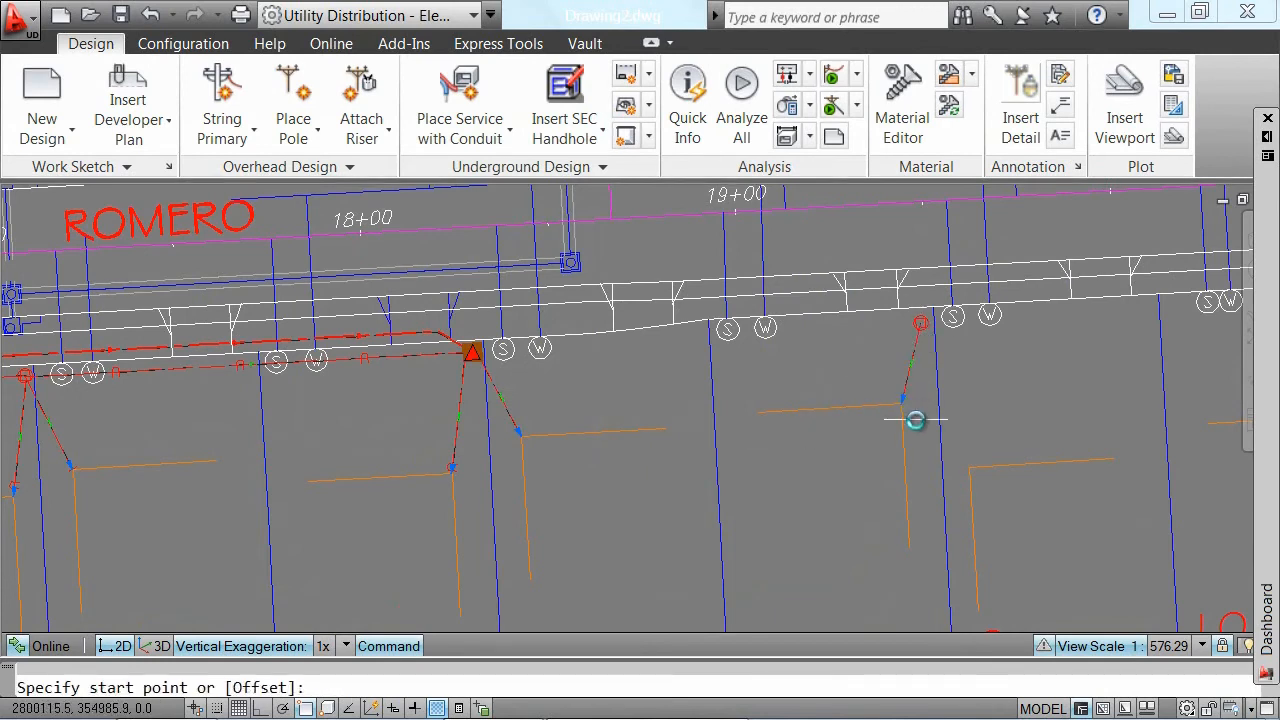
left_click(920, 324)
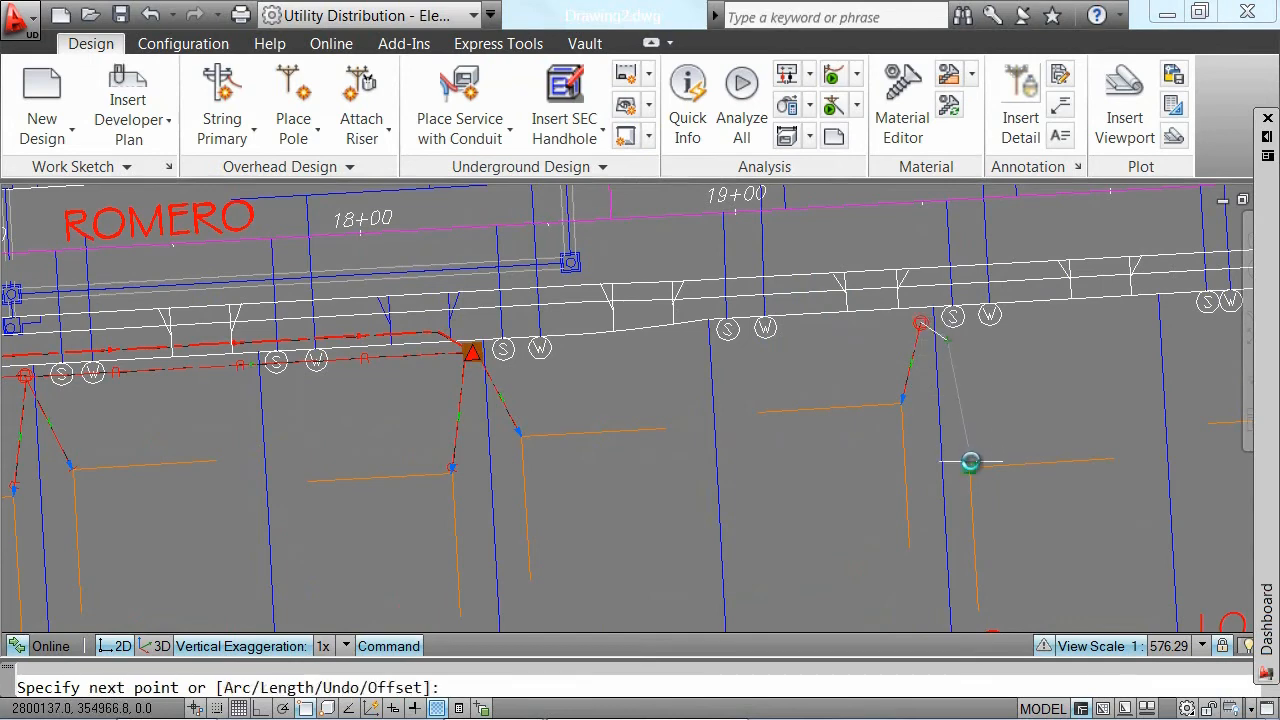
left_click(969, 463)
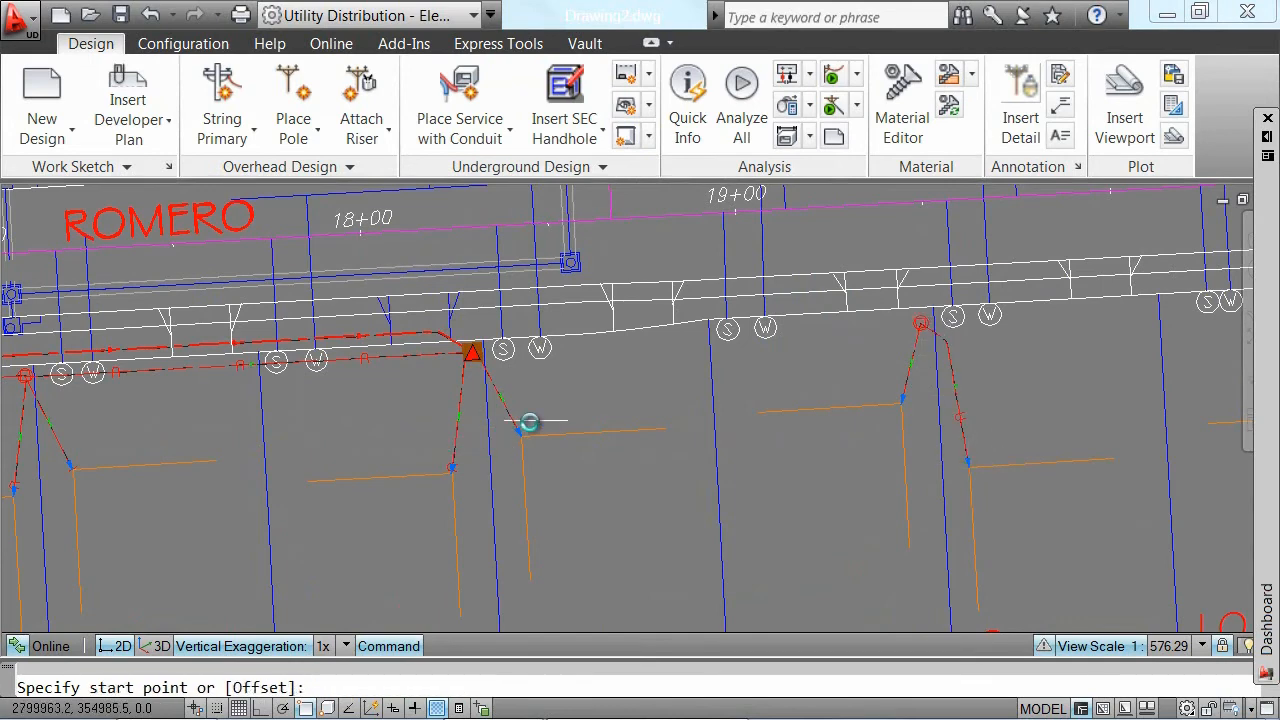
- Place a secondary with conduit from the transformer to the new handhole, using the Offset option to follow the curved front property line
scroll(510, 350, "up", 2)
left_click(509, 130)
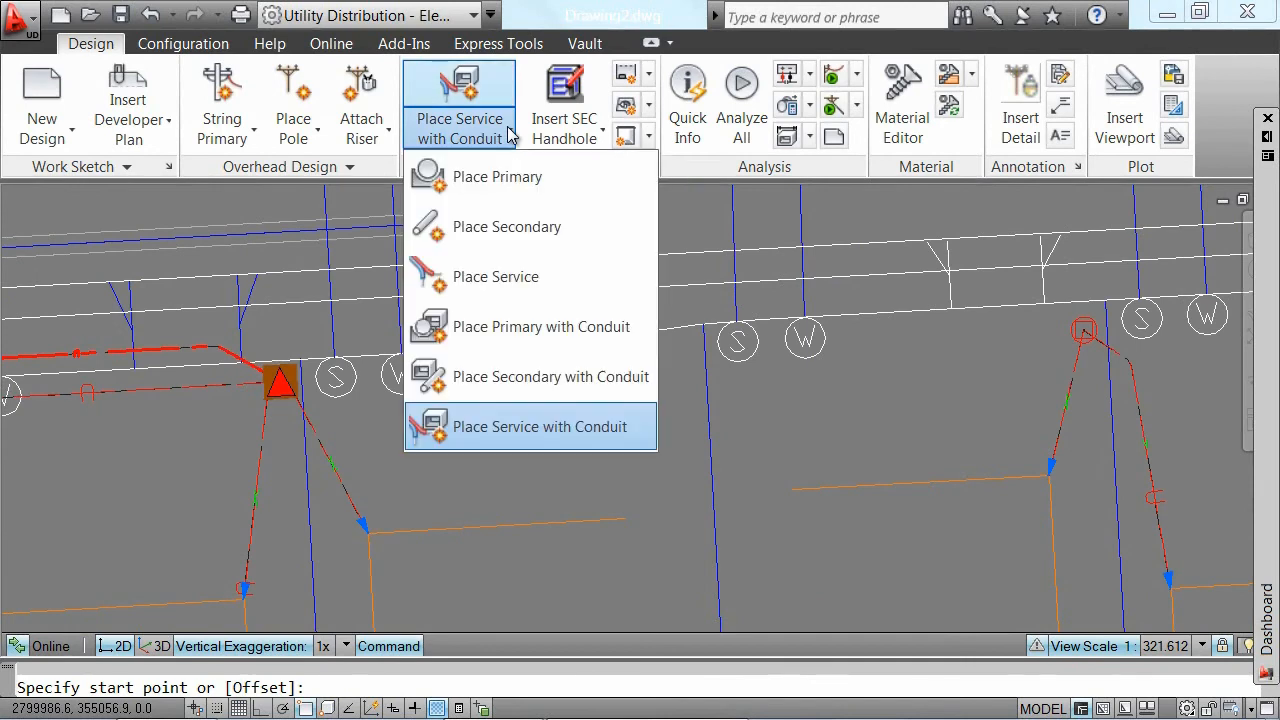
left_click(645, 376)
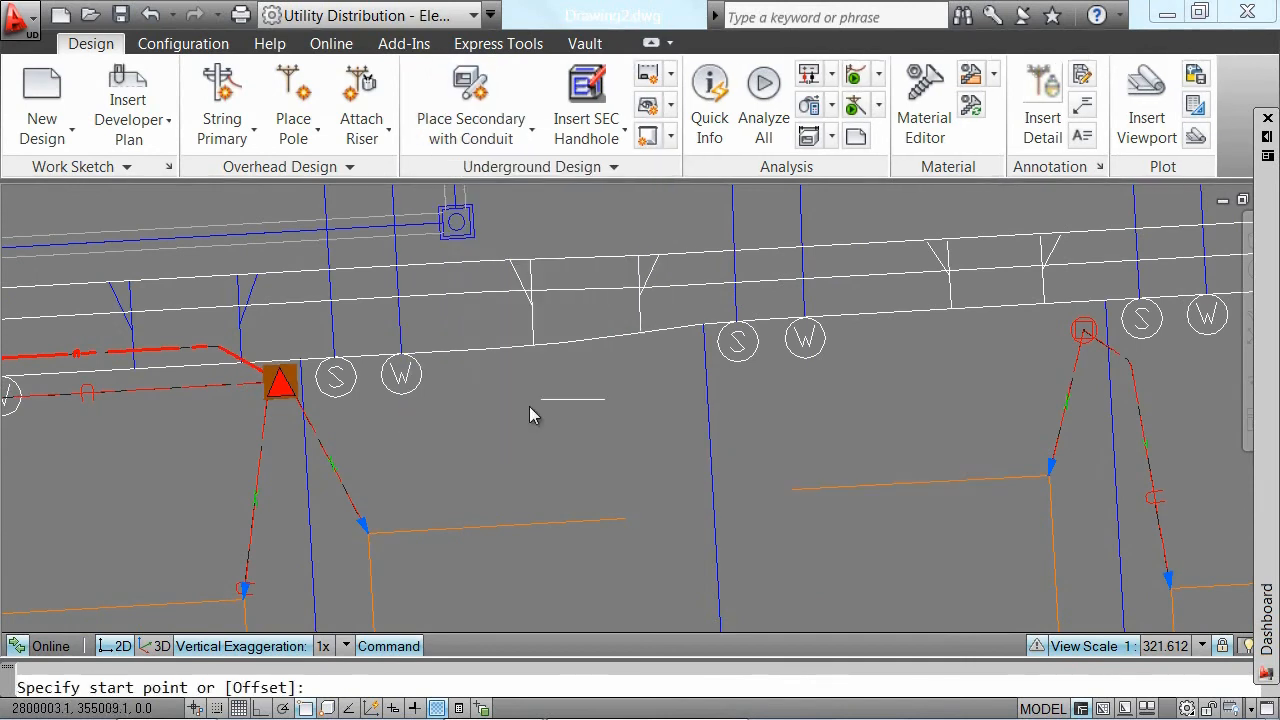
left_click(283, 382)
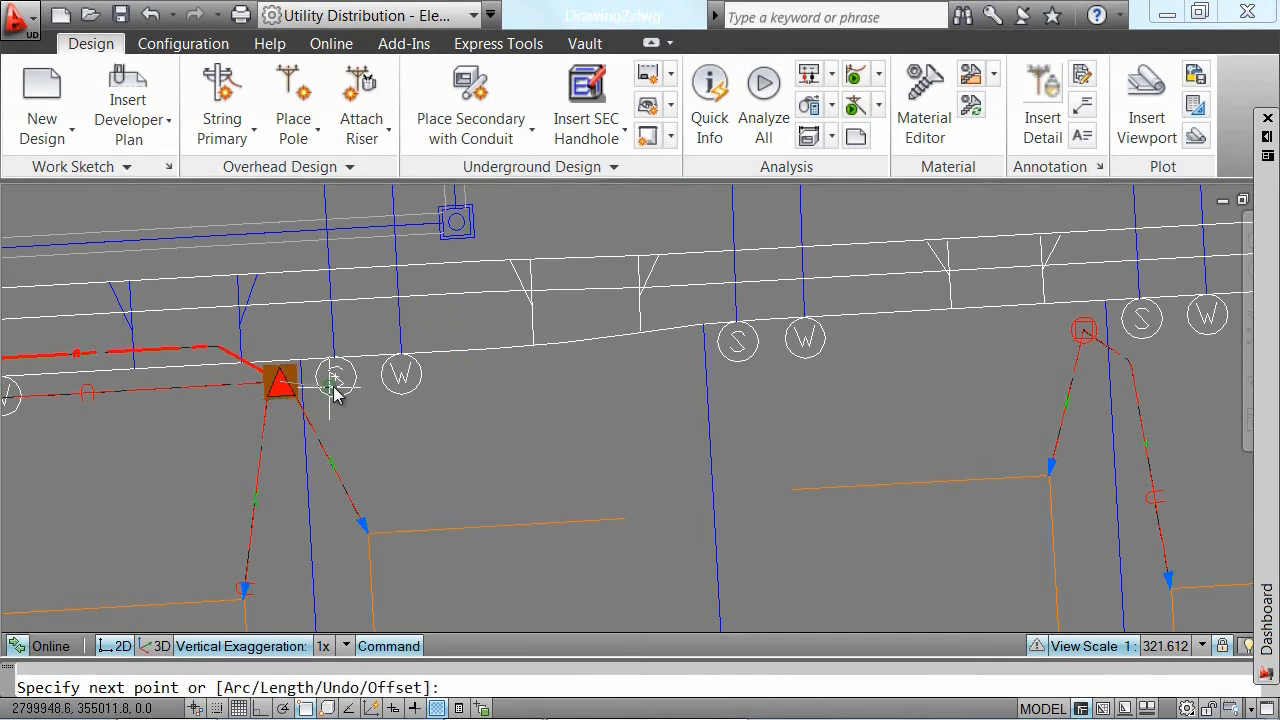
type("o")
key("Return")
left_click(458, 352)
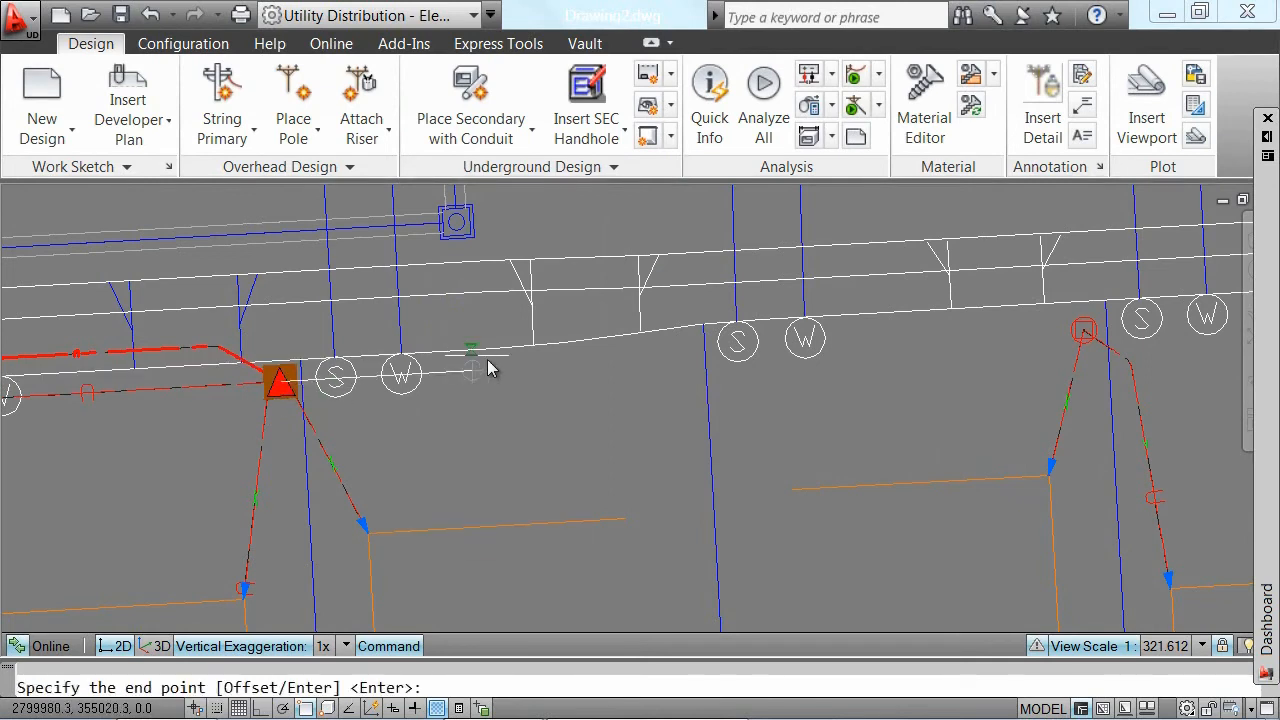
left_click(648, 364)
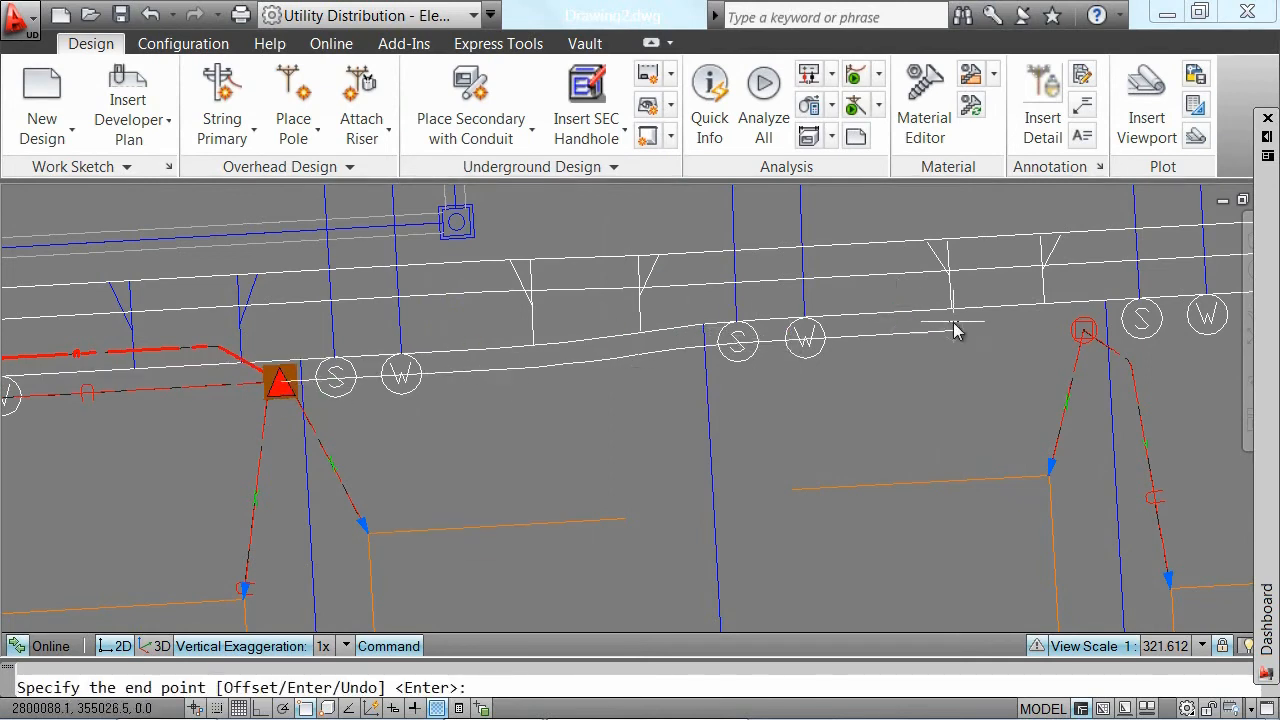
left_click(1070, 336)
key("Return")
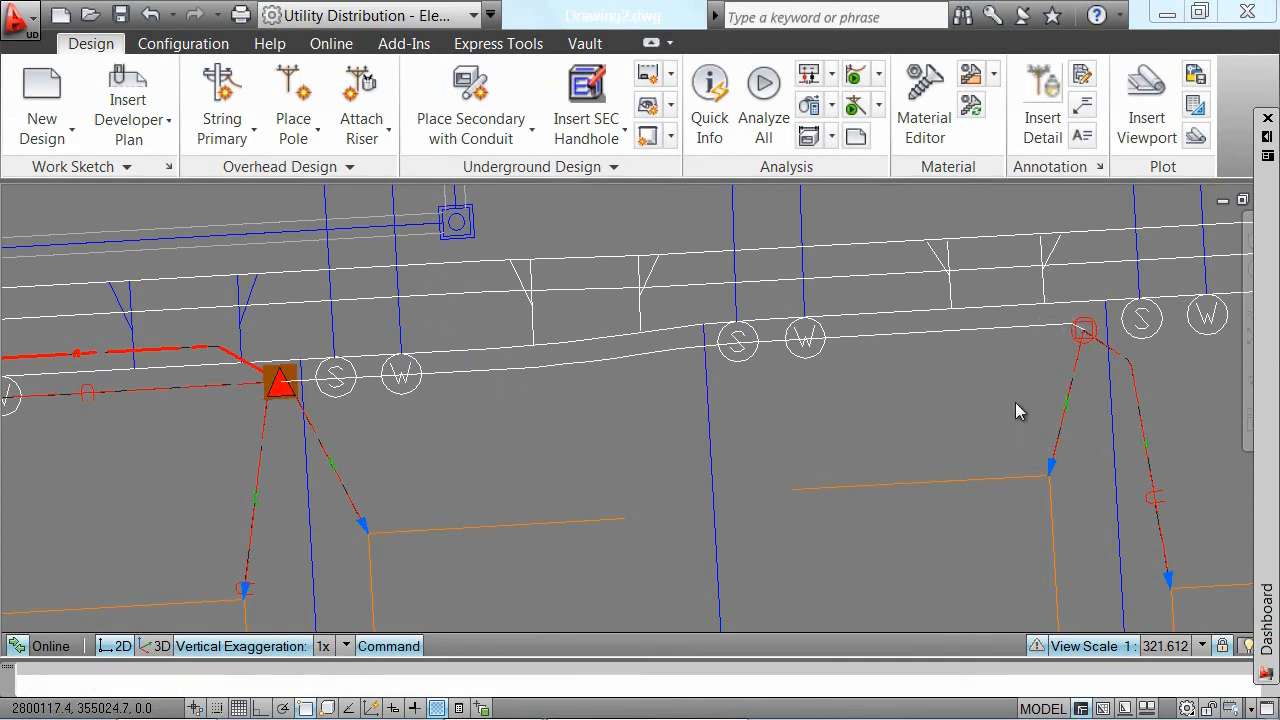